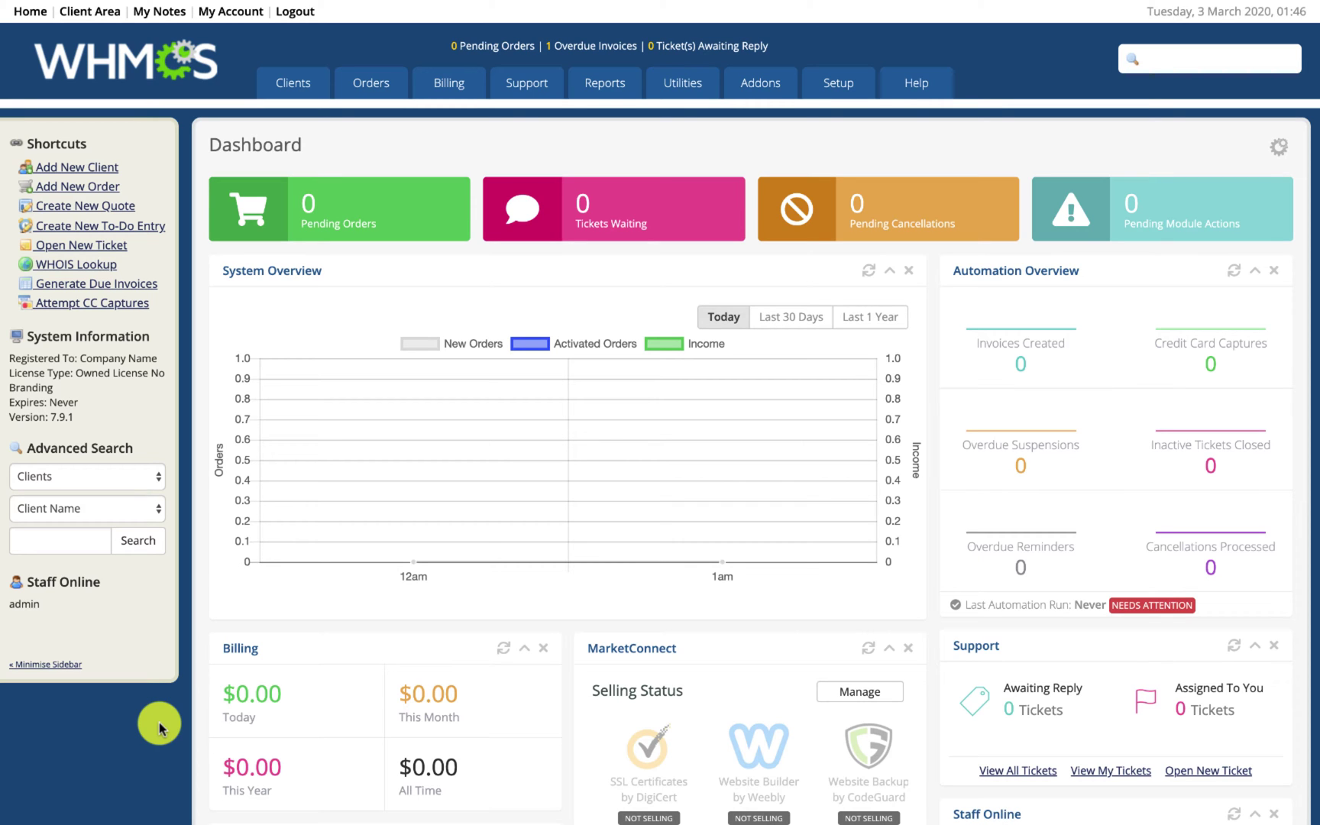
Start adding a new server in the Servers configuration and set its module to DirectAdmin
{"action": "mouse_move", "coordinate": [861, 76]}
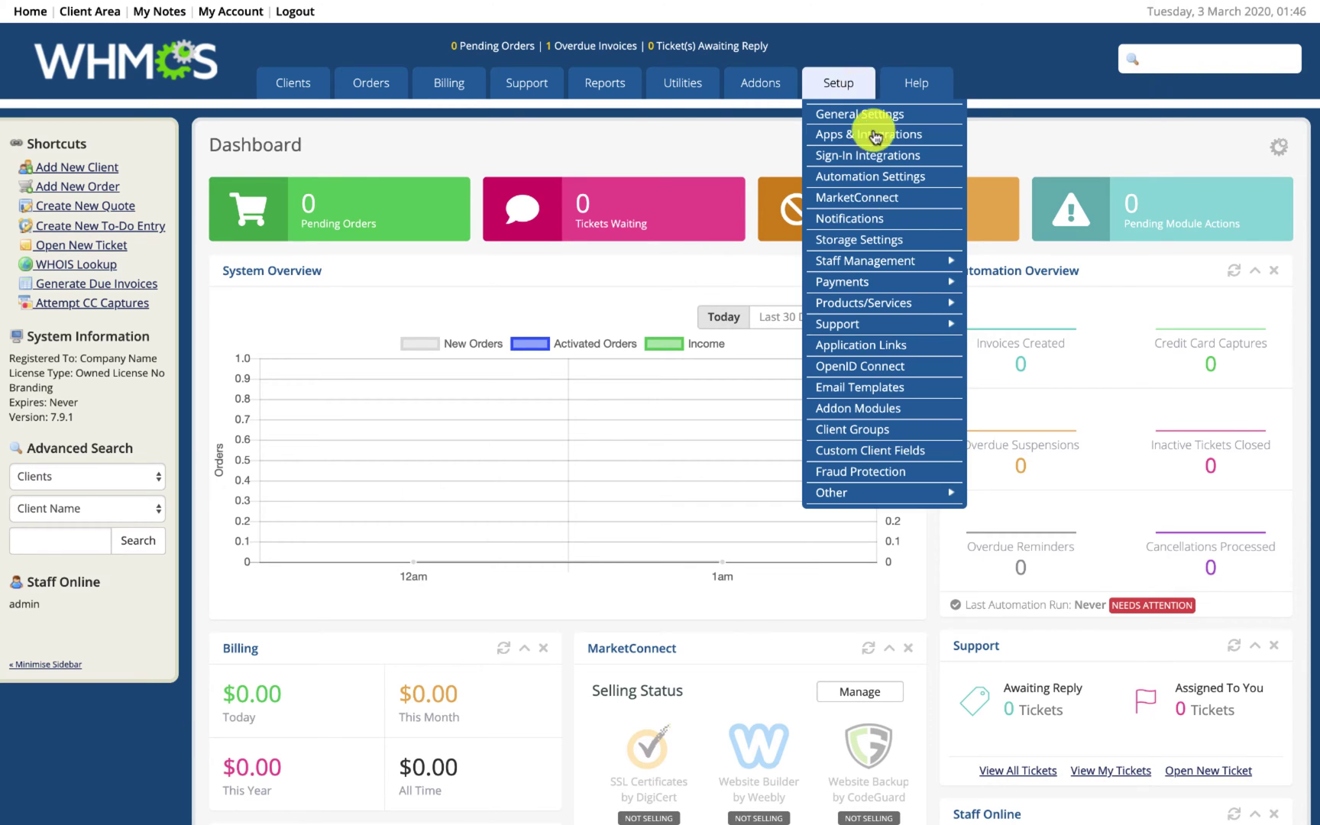
{"action": "mouse_move", "coordinate": [919, 302]}
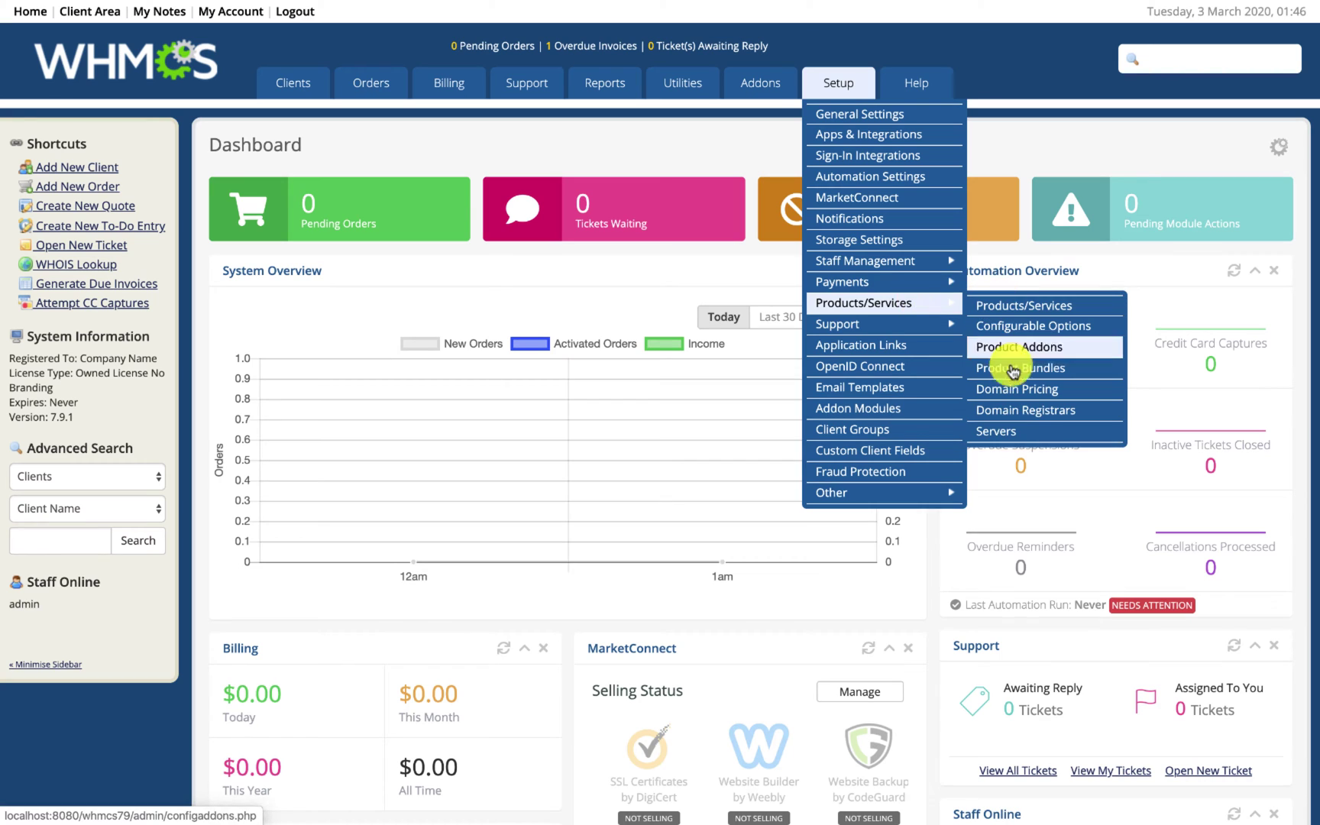
{"action": "left_click", "coordinate": [1007, 426]}
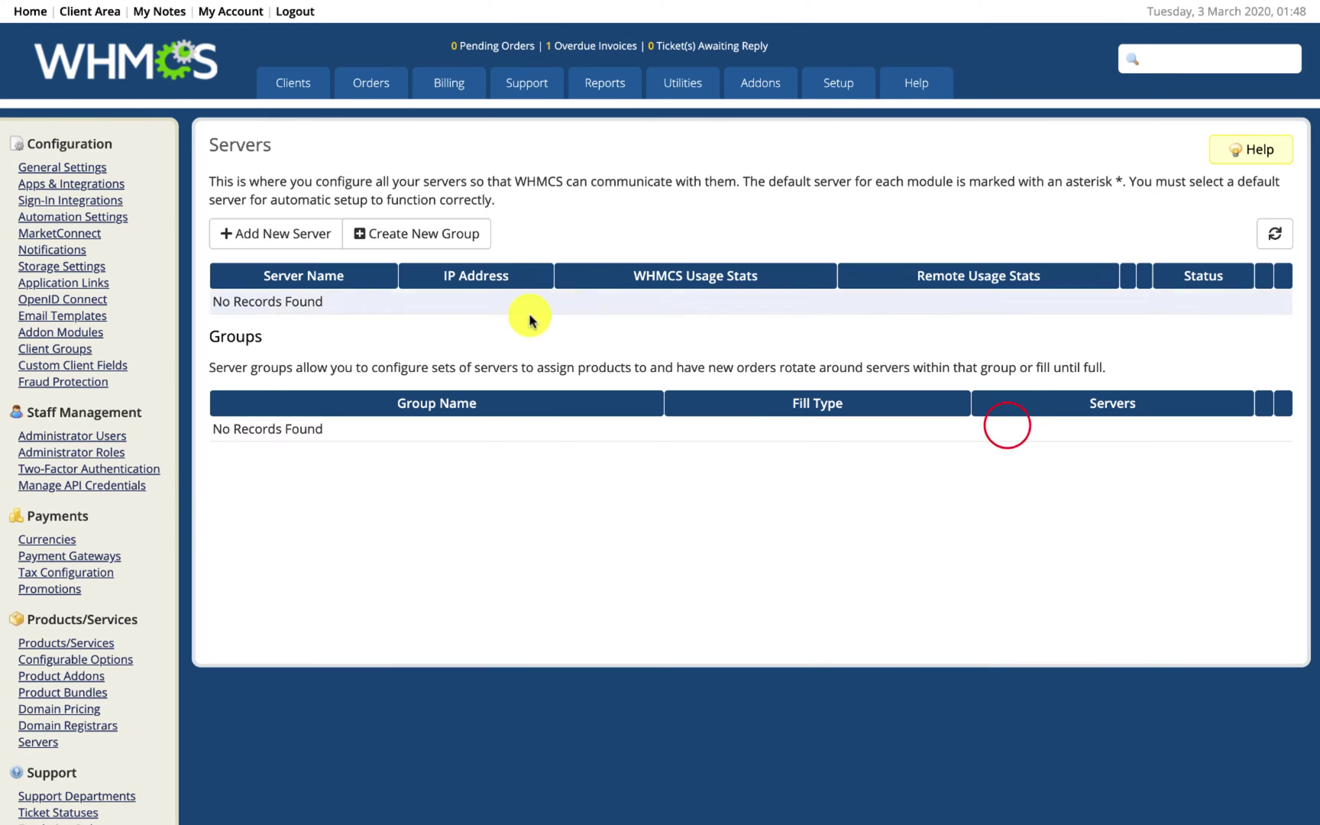
{"action": "left_click", "coordinate": [292, 233]}
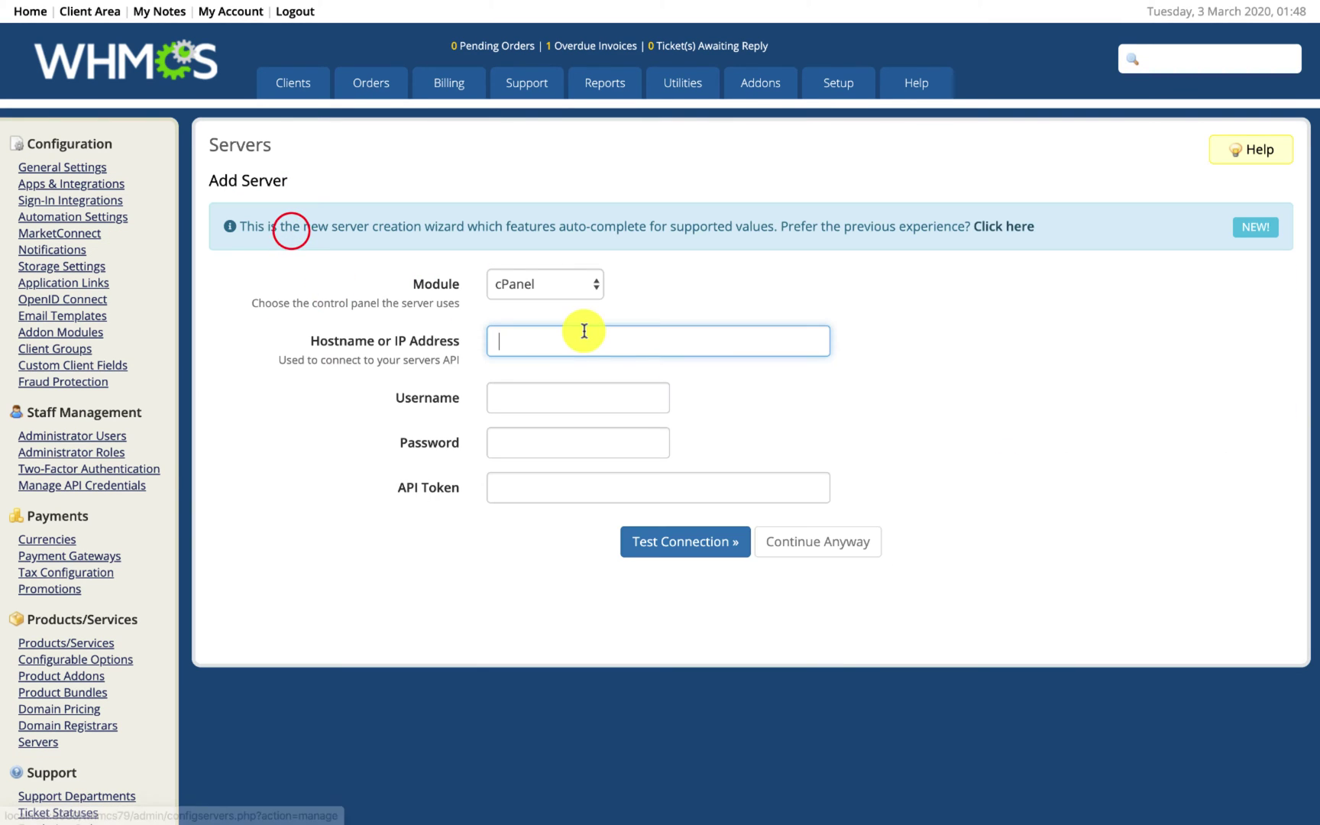
{"action": "left_click", "coordinate": [556, 287]}
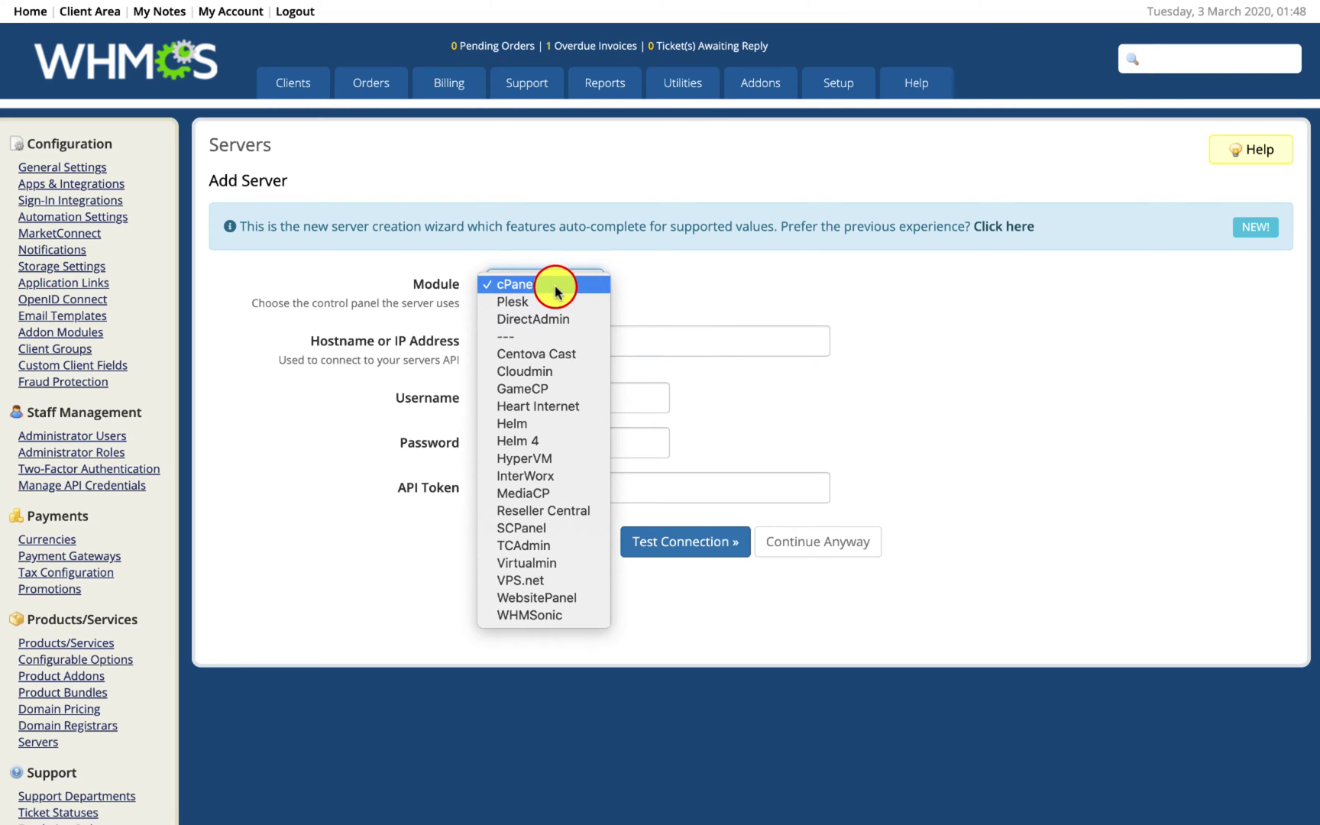
{"action": "left_click", "coordinate": [557, 321]}
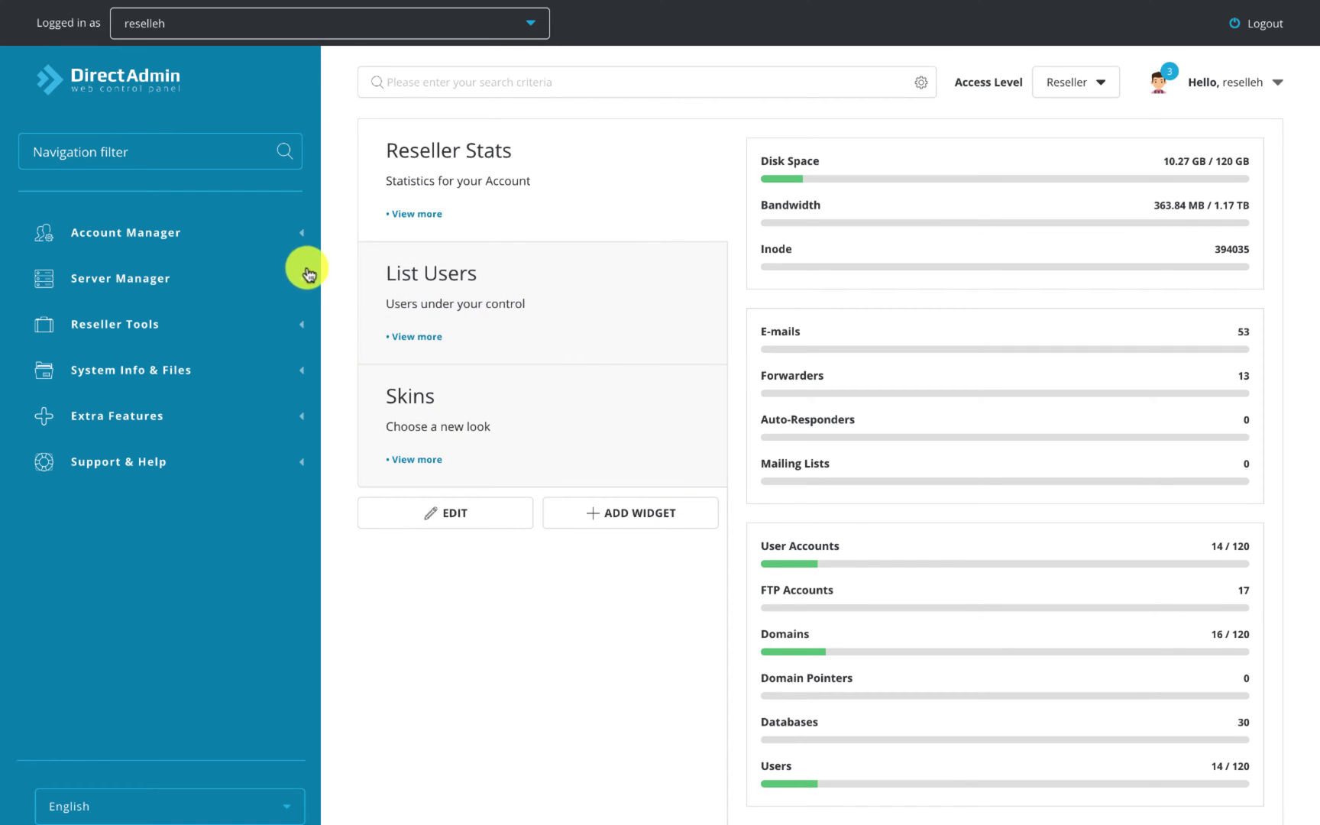
Copy the server IP from the user list in DirectAdmin and paste it as the new WHMCS server's hostname or IP address, 144.217.129.153
{"action": "left_click", "coordinate": [432, 337]}
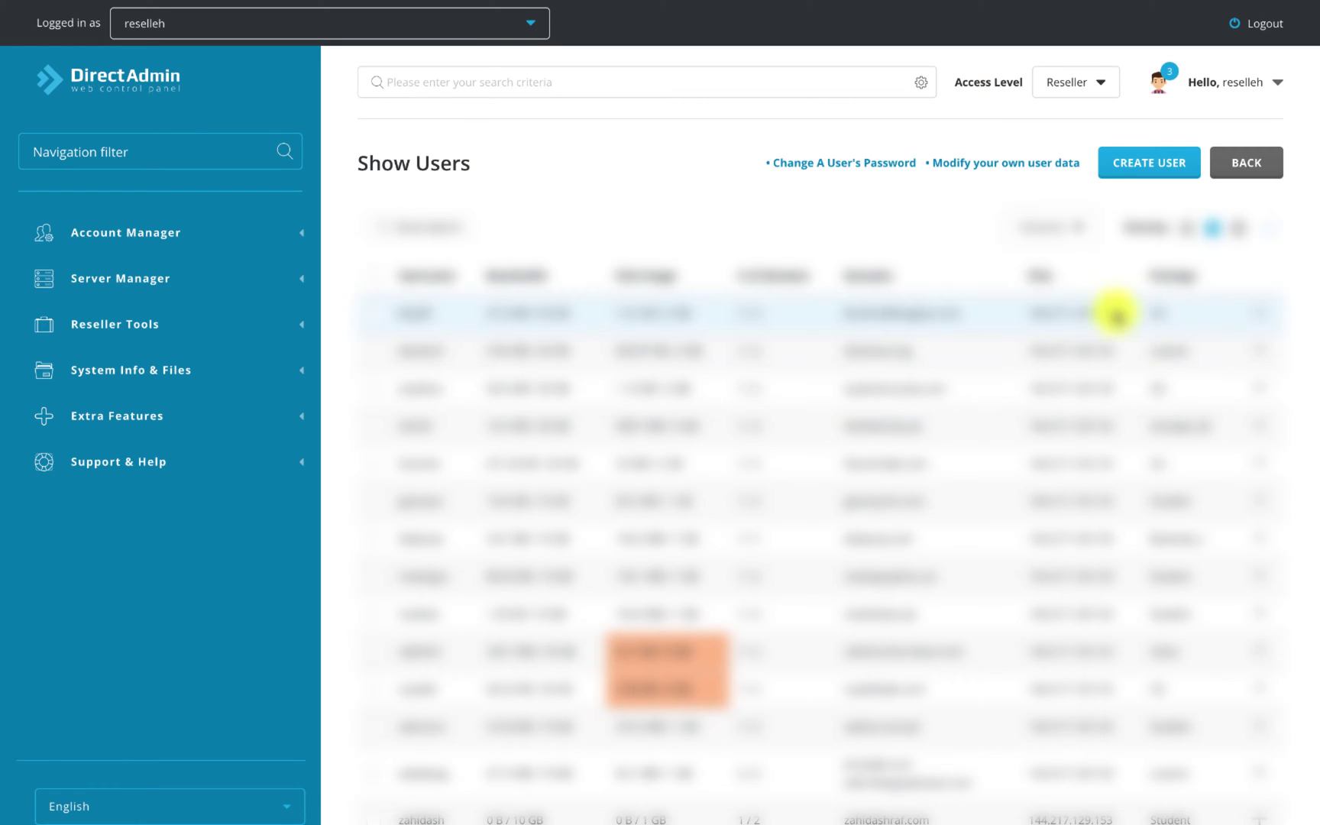
{"action": "left_click_drag", "start_coordinate": [1115, 312], "coordinate": [1028, 313]}
{"action": "right_click", "coordinate": [1047, 310]}
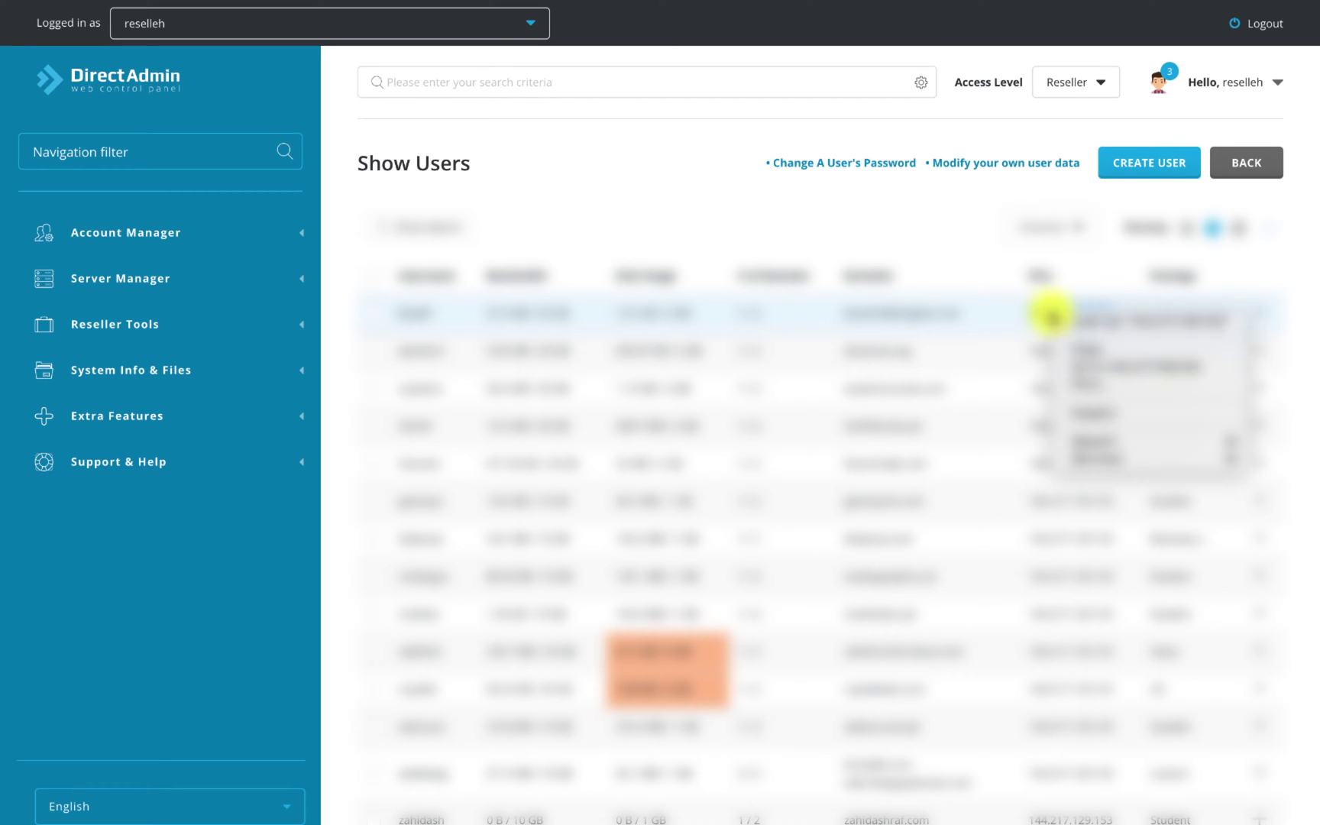
{"action": "left_click", "coordinate": [1084, 348]}
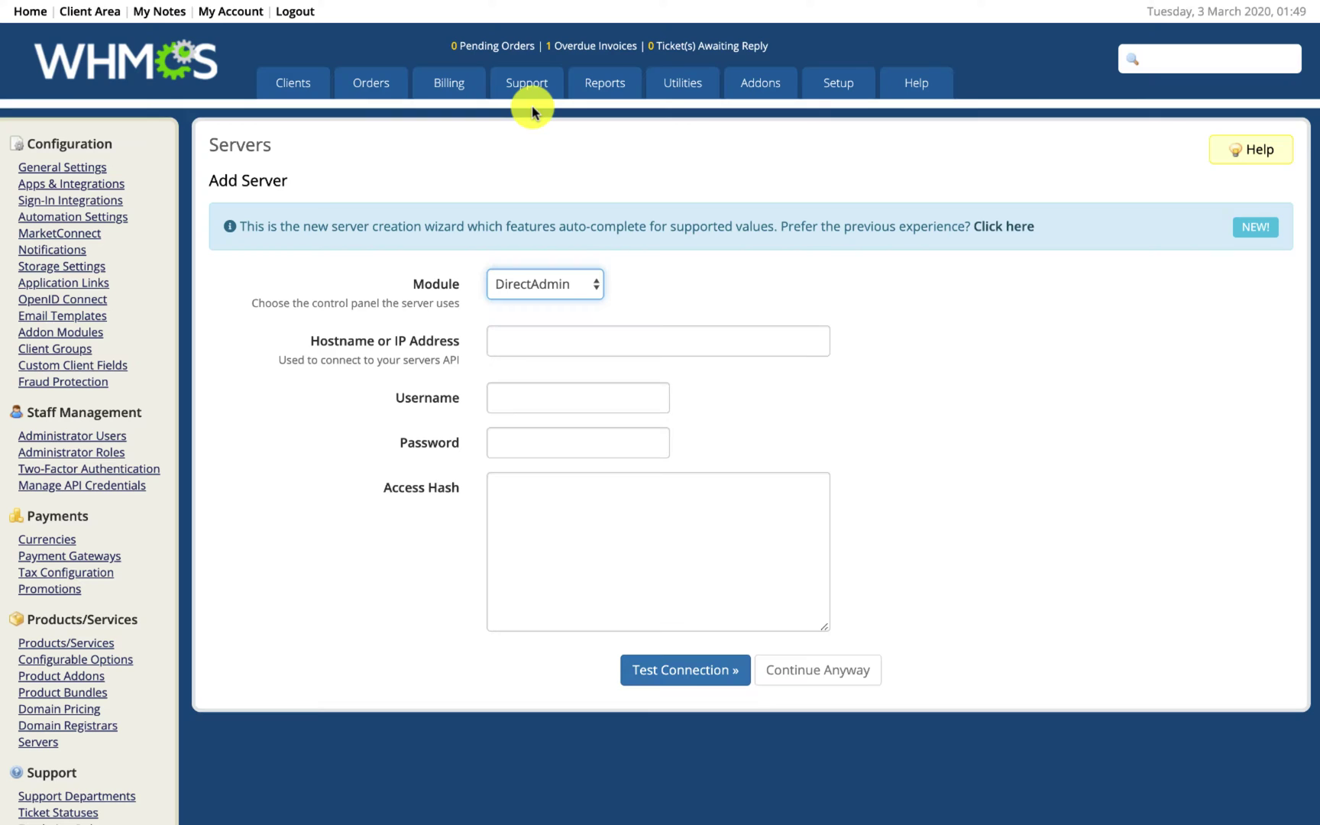
{"action": "left_click", "coordinate": [708, 334]}
{"action": "key", "text": "ctrl+v"}
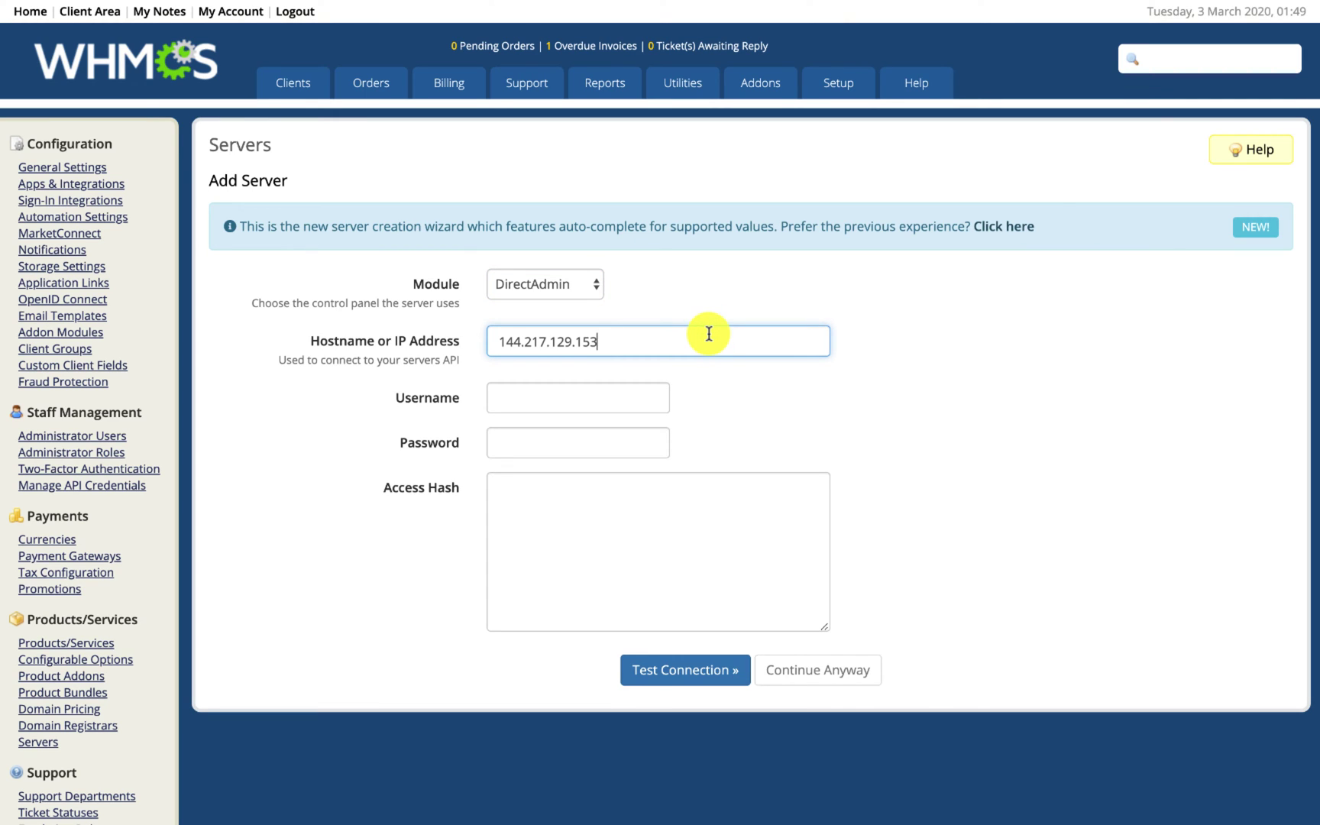
Enter reselleh as the username for the new server connection
{"action": "left_click", "coordinate": [618, 407]}
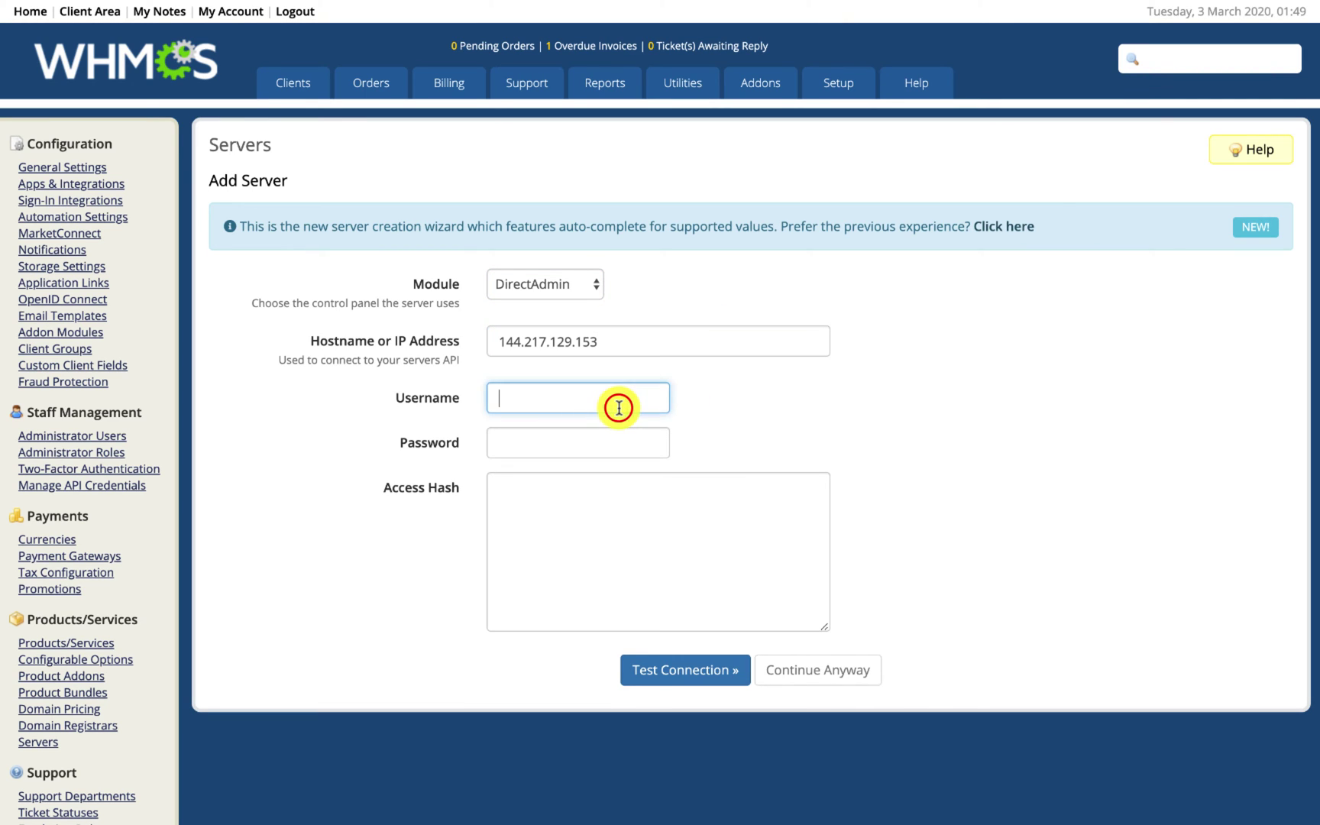
{"action": "type", "text": "reseller"}
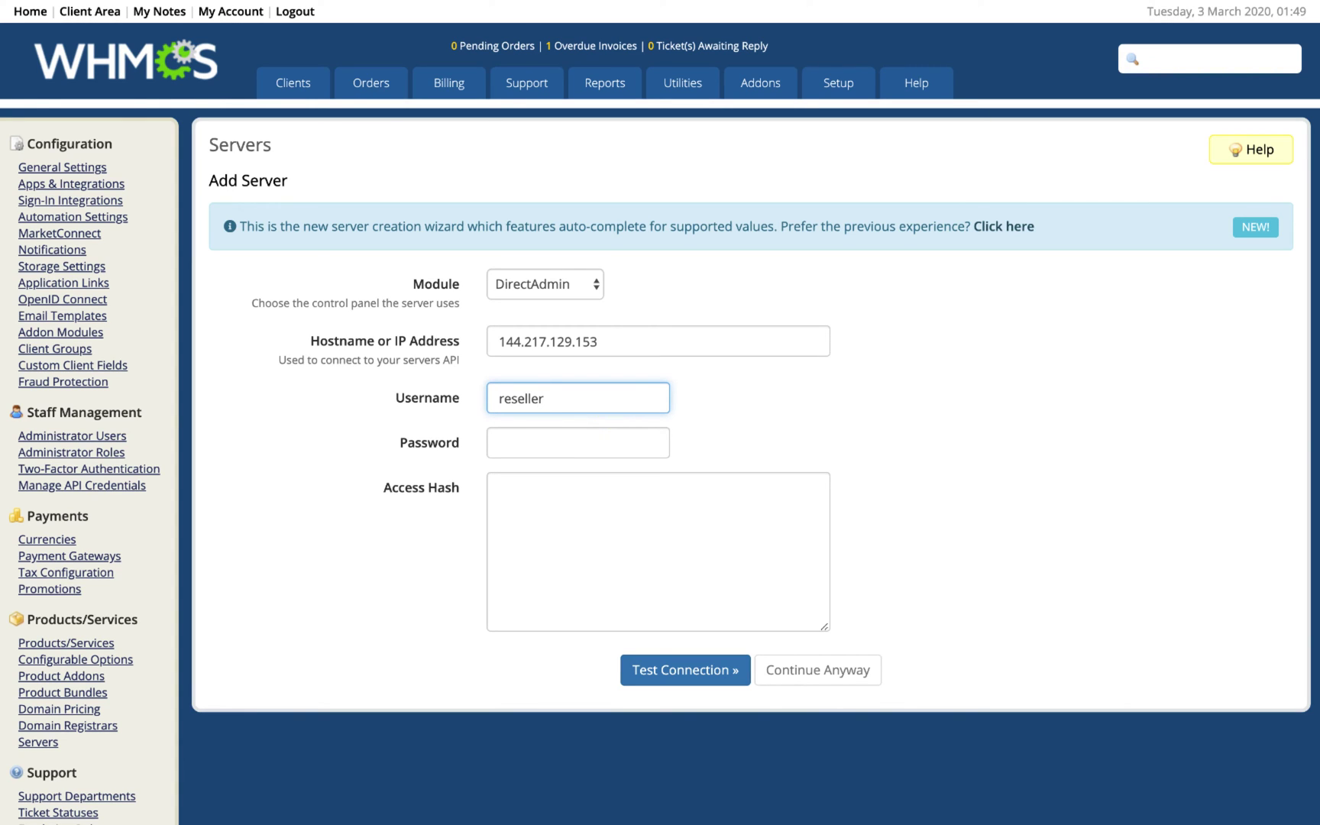
{"action": "type", "text": "h"}
{"action": "key", "text": "BackSpace"}
{"action": "key", "text": "BackSpace"}
{"action": "left_click", "coordinate": [586, 398]}
{"action": "type", "text": "h"}
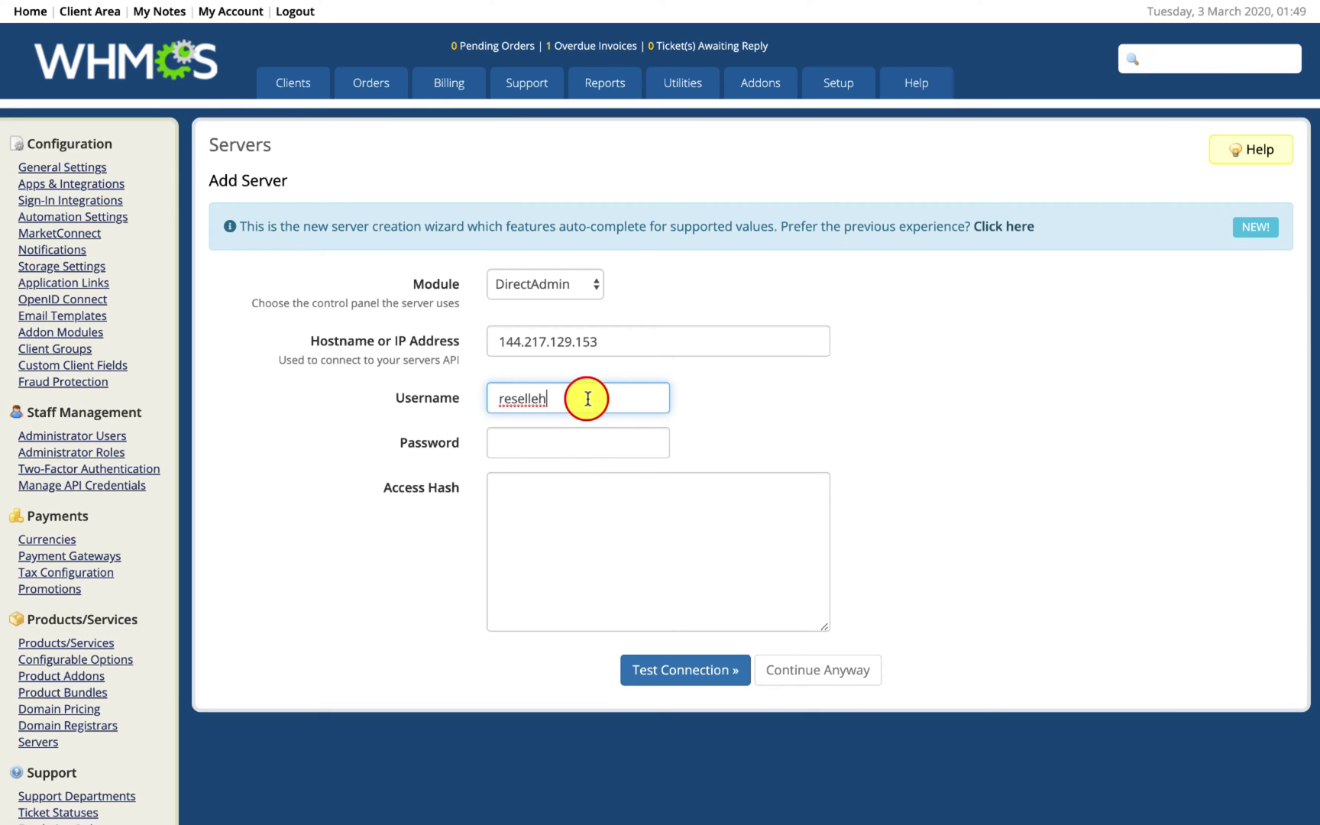
Switch to DirectAdmin and open the form for creating a new login key for the reseller account
{"action": "left_click", "coordinate": [547, 449]}
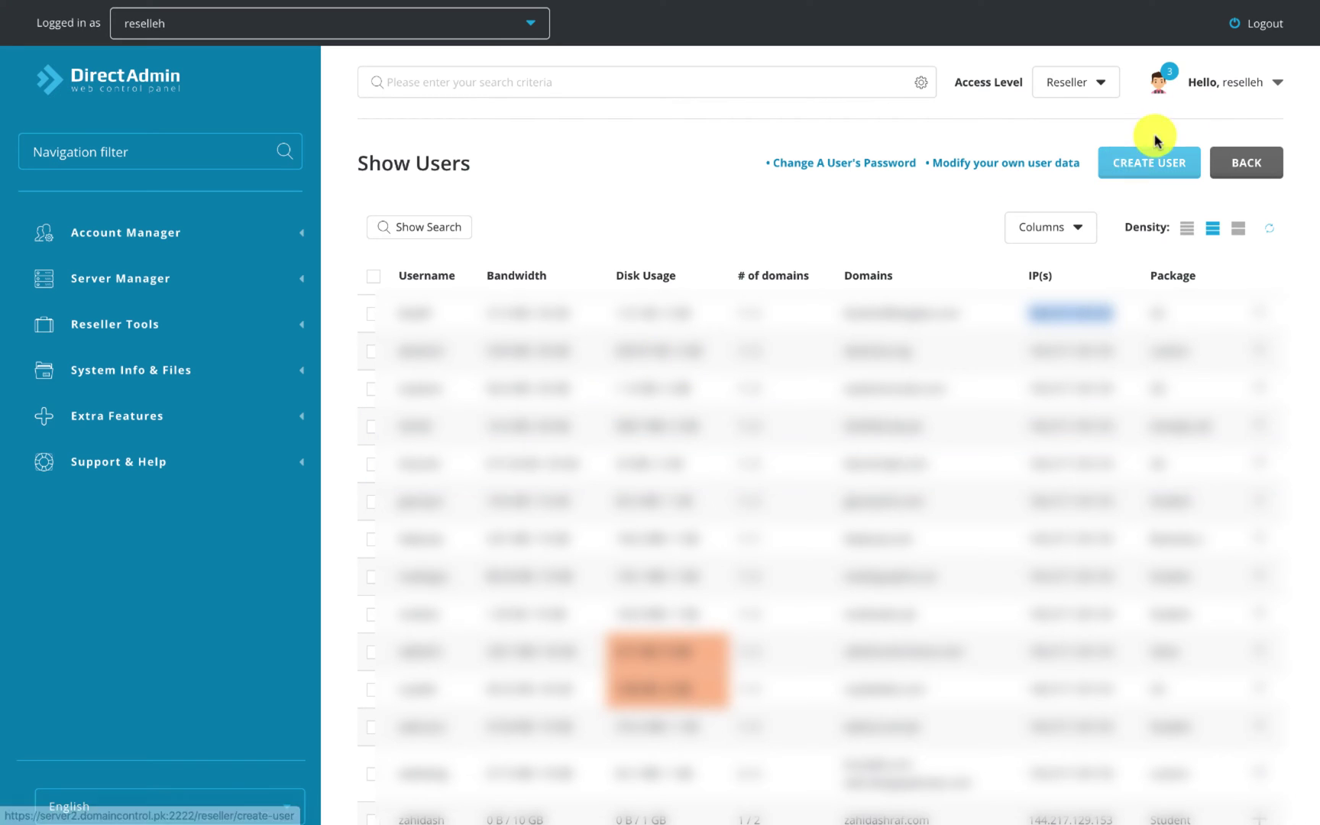
{"action": "left_click", "coordinate": [1218, 82]}
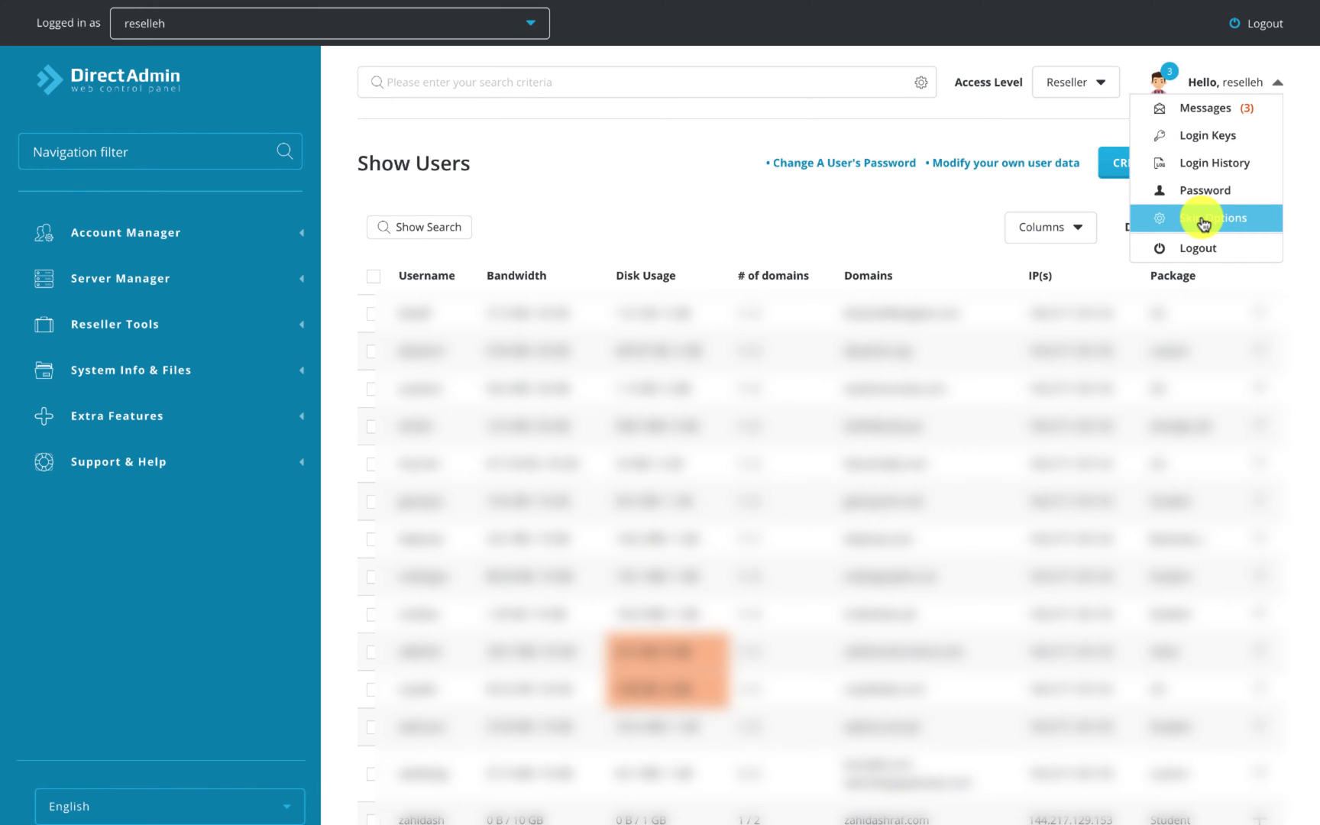
{"action": "left_click", "coordinate": [1200, 136]}
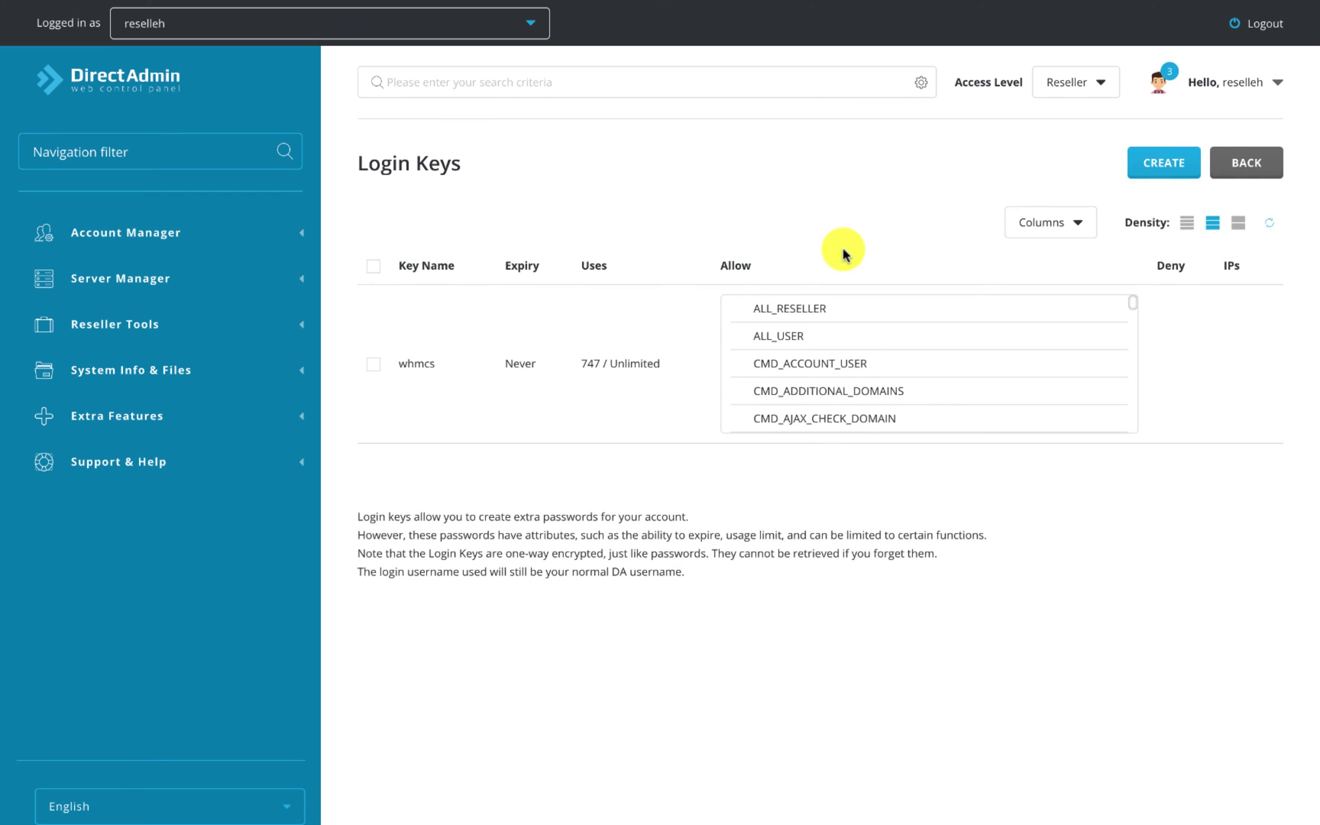
{"action": "left_click", "coordinate": [1145, 171]}
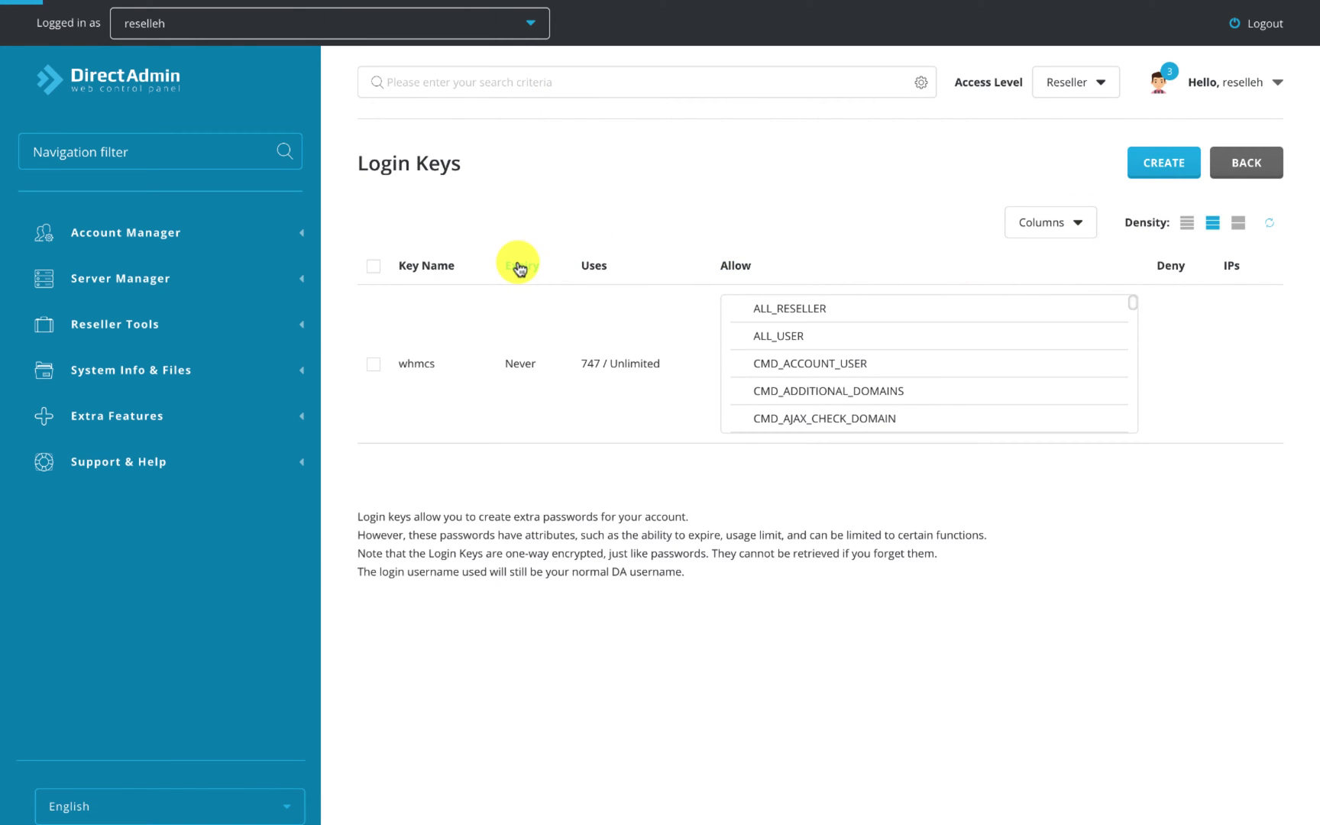
{"action": "left_click", "coordinate": [570, 216]}
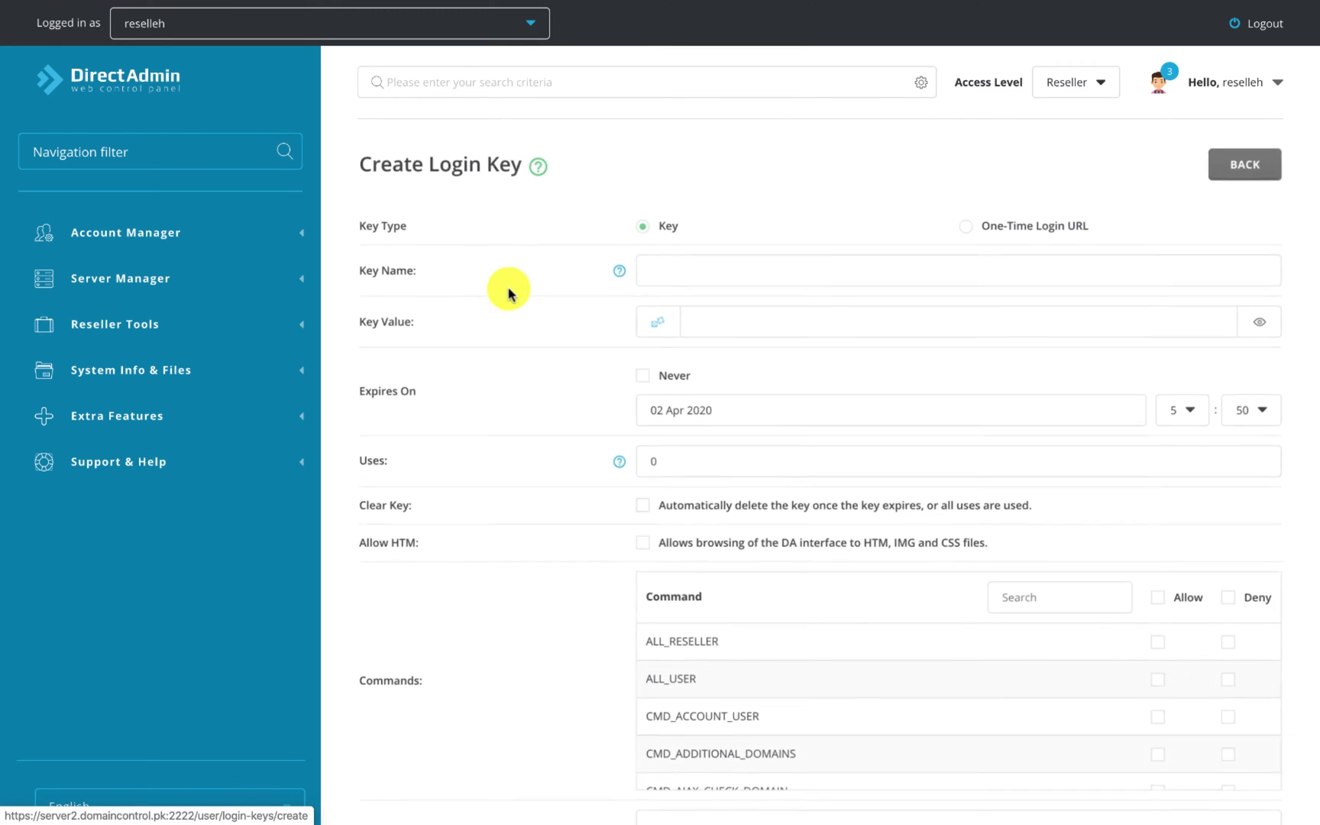
Name the login key test and generate a random key value for it
{"action": "left_click", "coordinate": [672, 272]}
{"action": "type", "text": "te"}
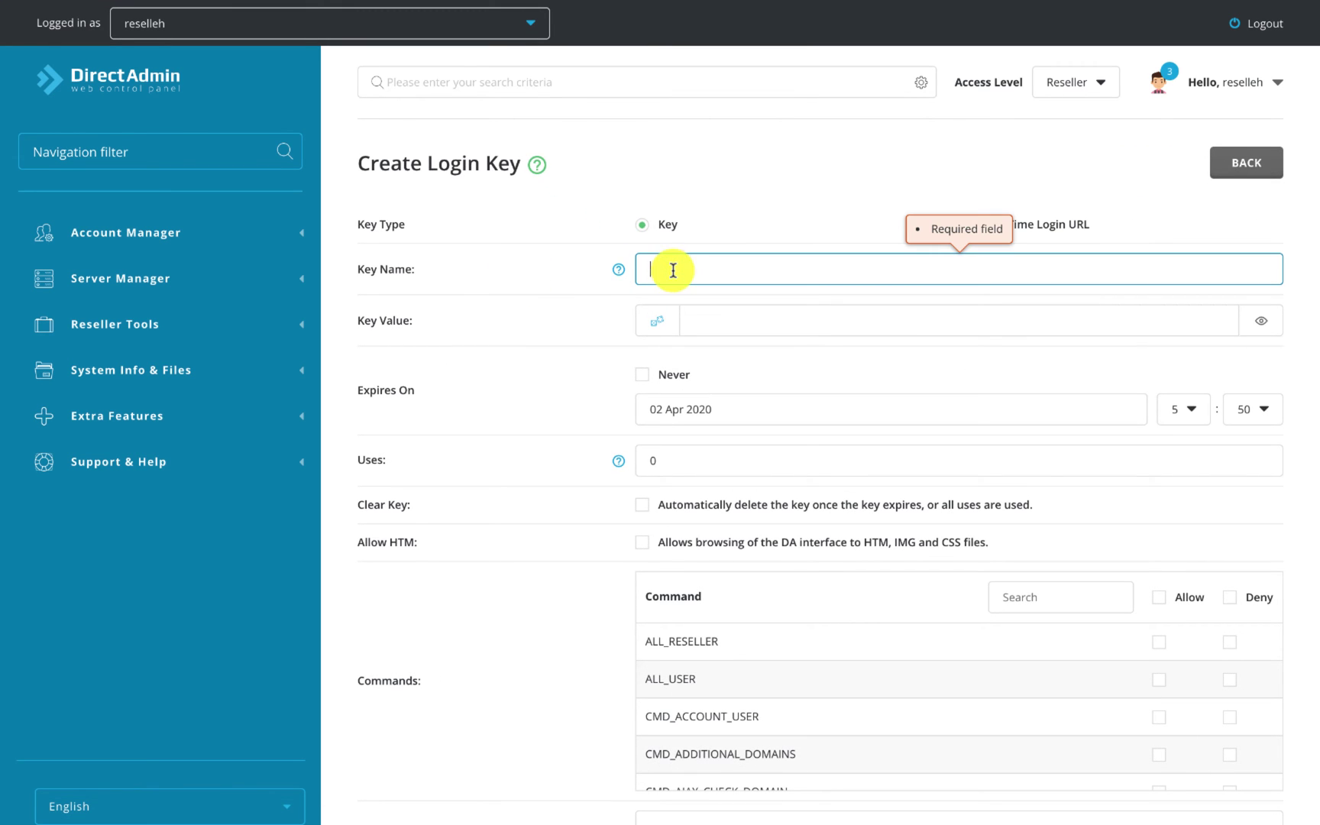
{"action": "type", "text": "st"}
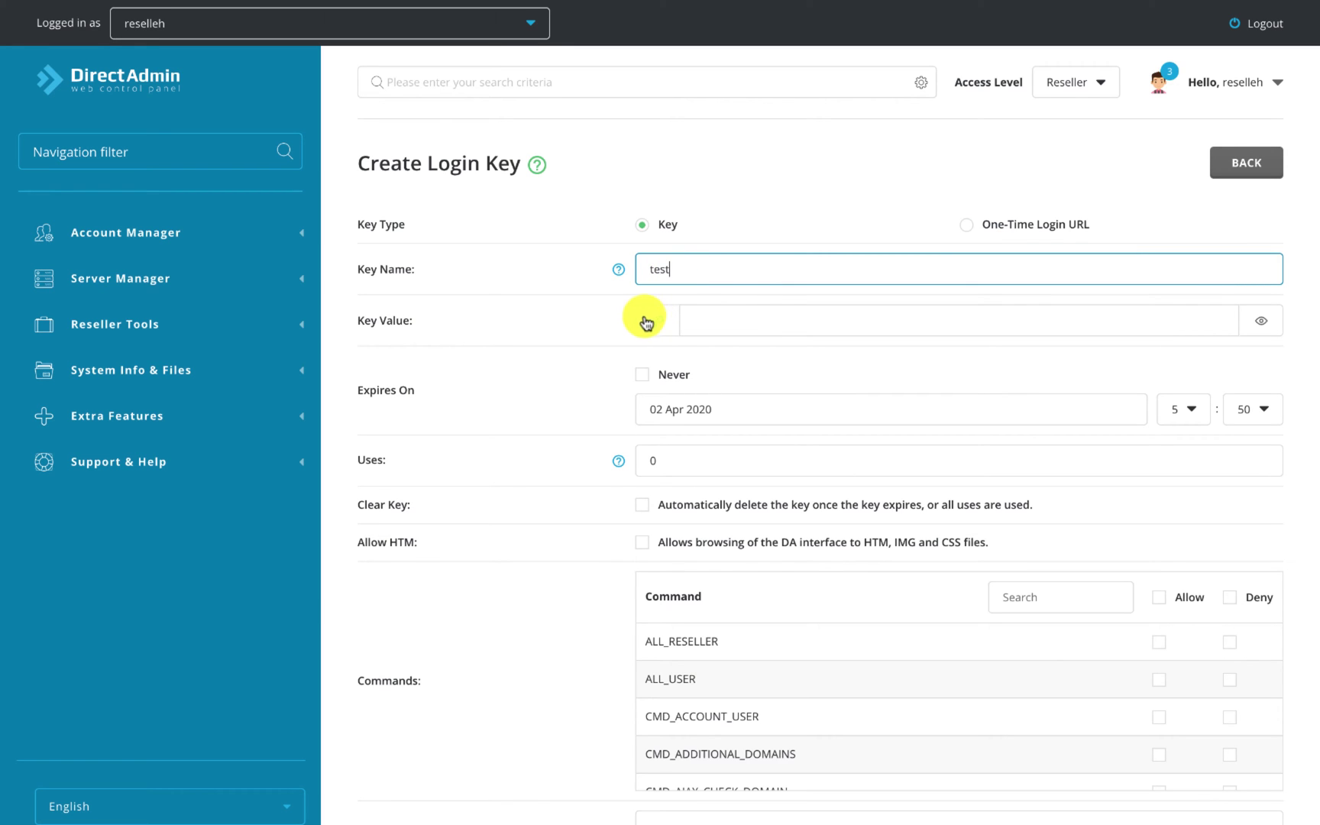
{"action": "left_click", "coordinate": [646, 318]}
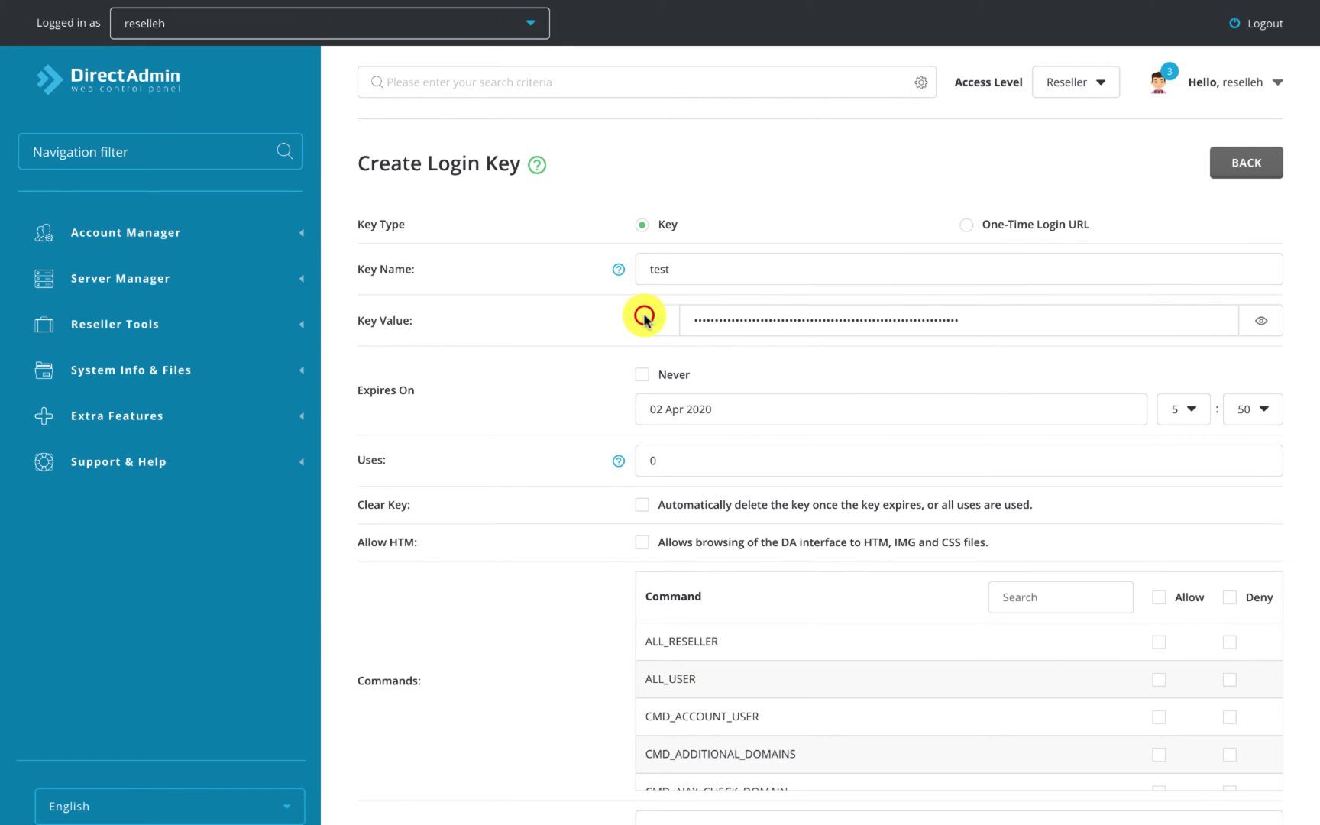
Set the login key to never expire and allow all commands for it
{"action": "left_click", "coordinate": [642, 374]}
{"action": "scroll", "coordinate": [611, 416], "scroll_direction": "down", "scroll_amount": 1}
{"action": "left_click", "coordinate": [1161, 464]}
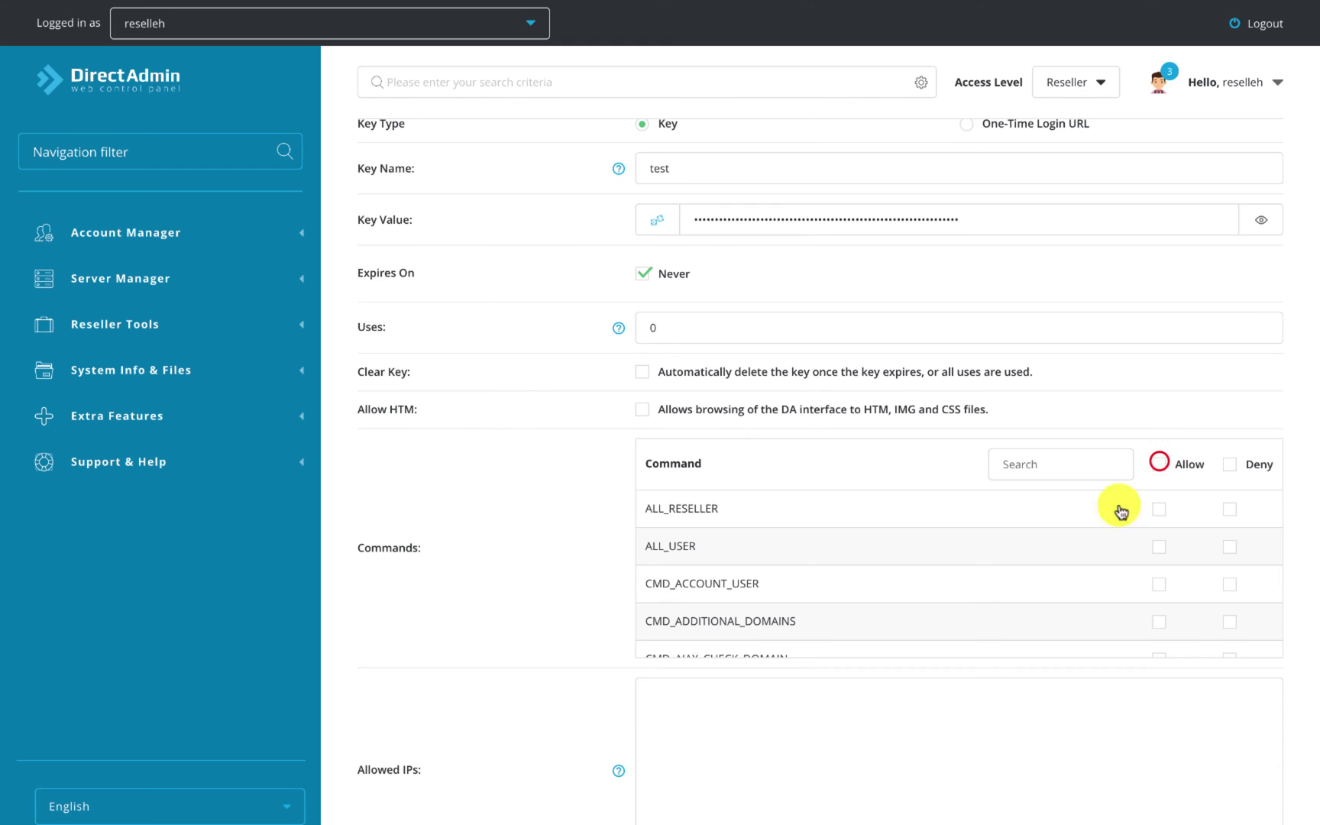
Enter the current account password and create the login key
{"action": "scroll", "coordinate": [523, 483], "scroll_direction": "down", "scroll_amount": 2}
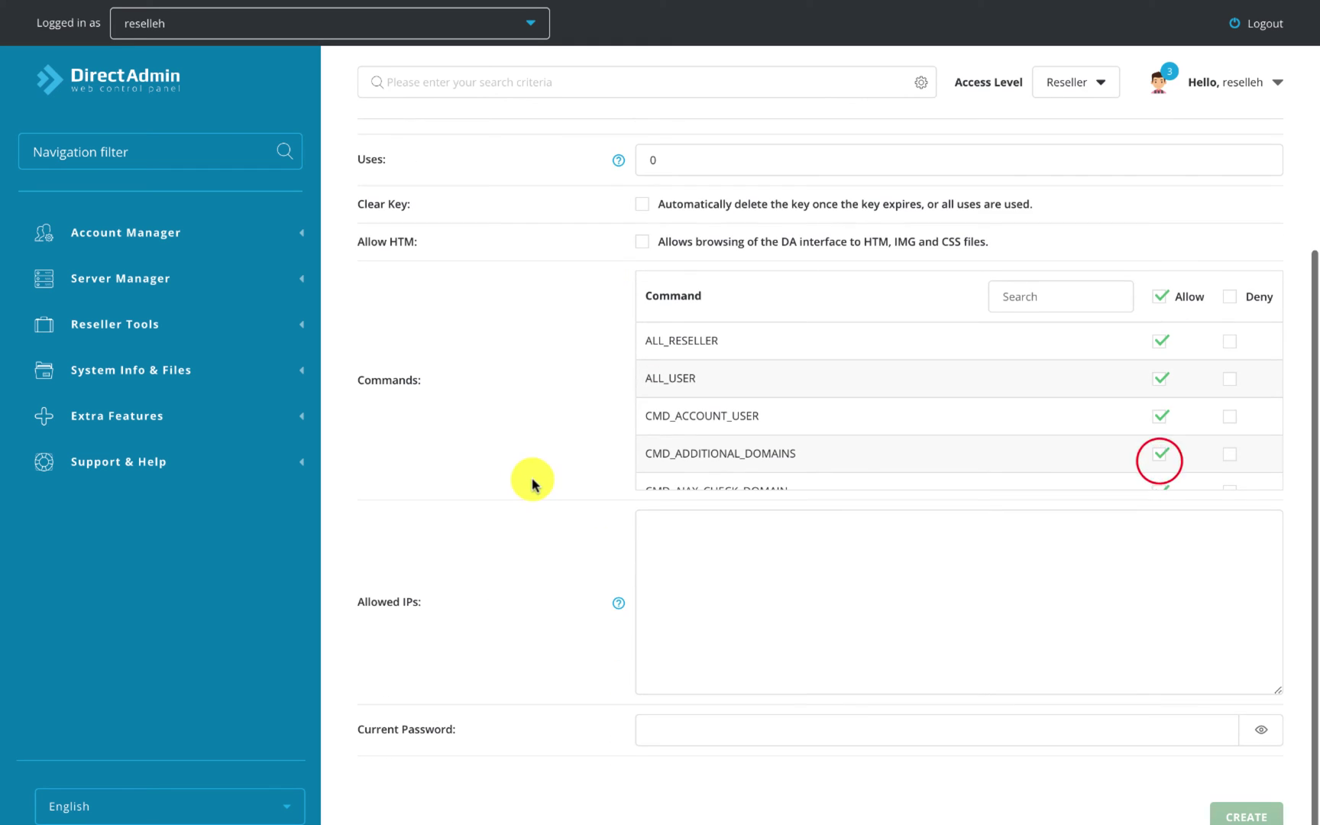
{"action": "left_click", "coordinate": [722, 730]}
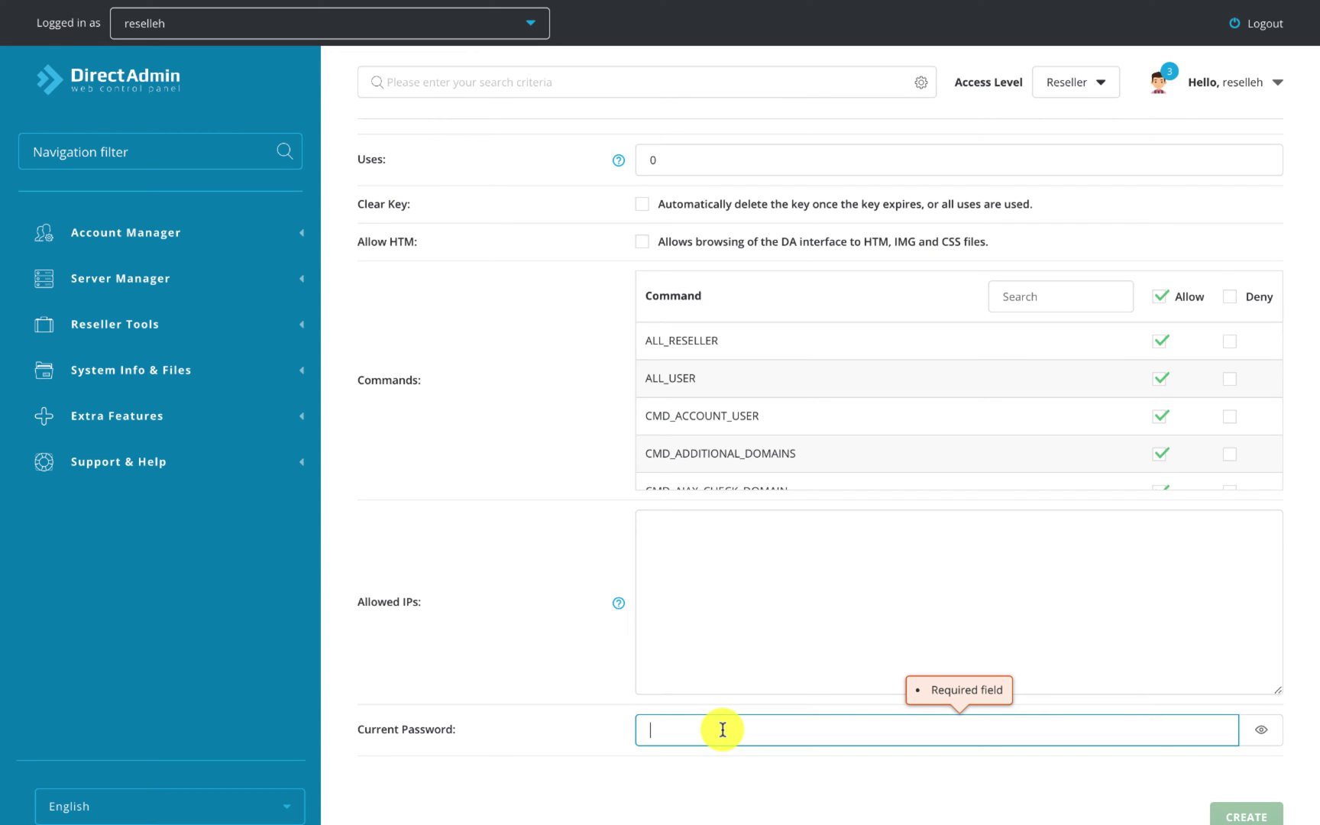
{"action": "key", "text": "ctrl+v"}
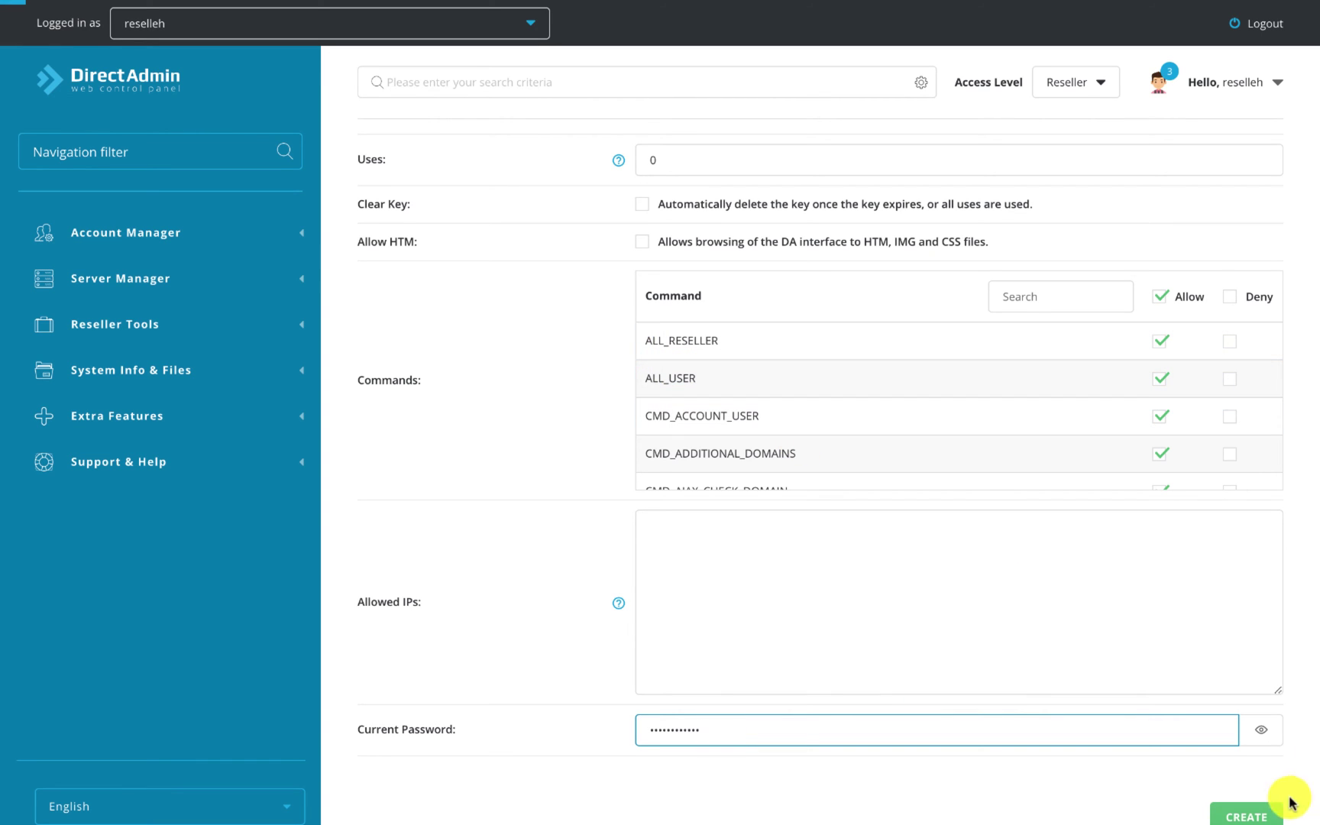
{"action": "left_click", "coordinate": [1239, 815]}
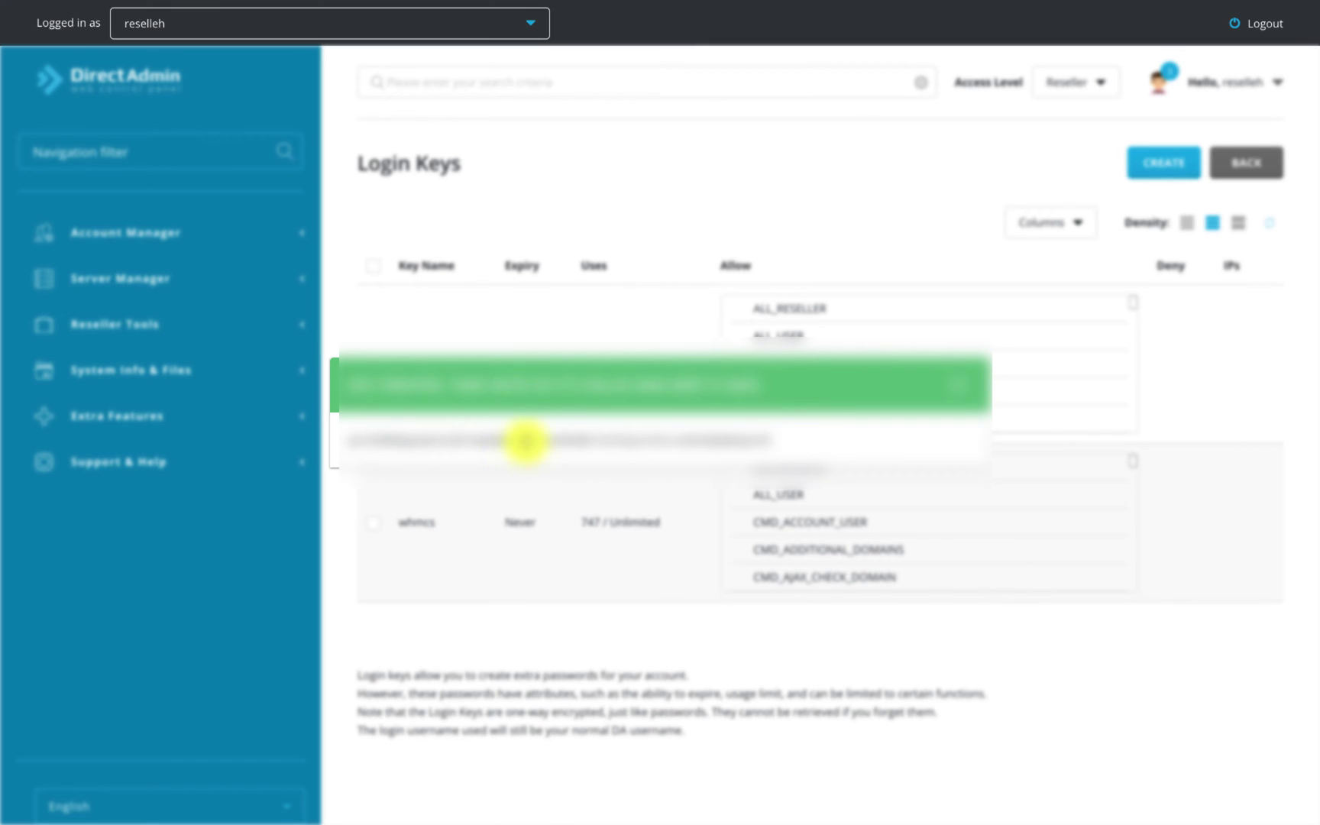
Copy the generated login key, paste it into the new server's password field in WHMCS, and test the connection
{"action": "double_click", "coordinate": [526, 441]}
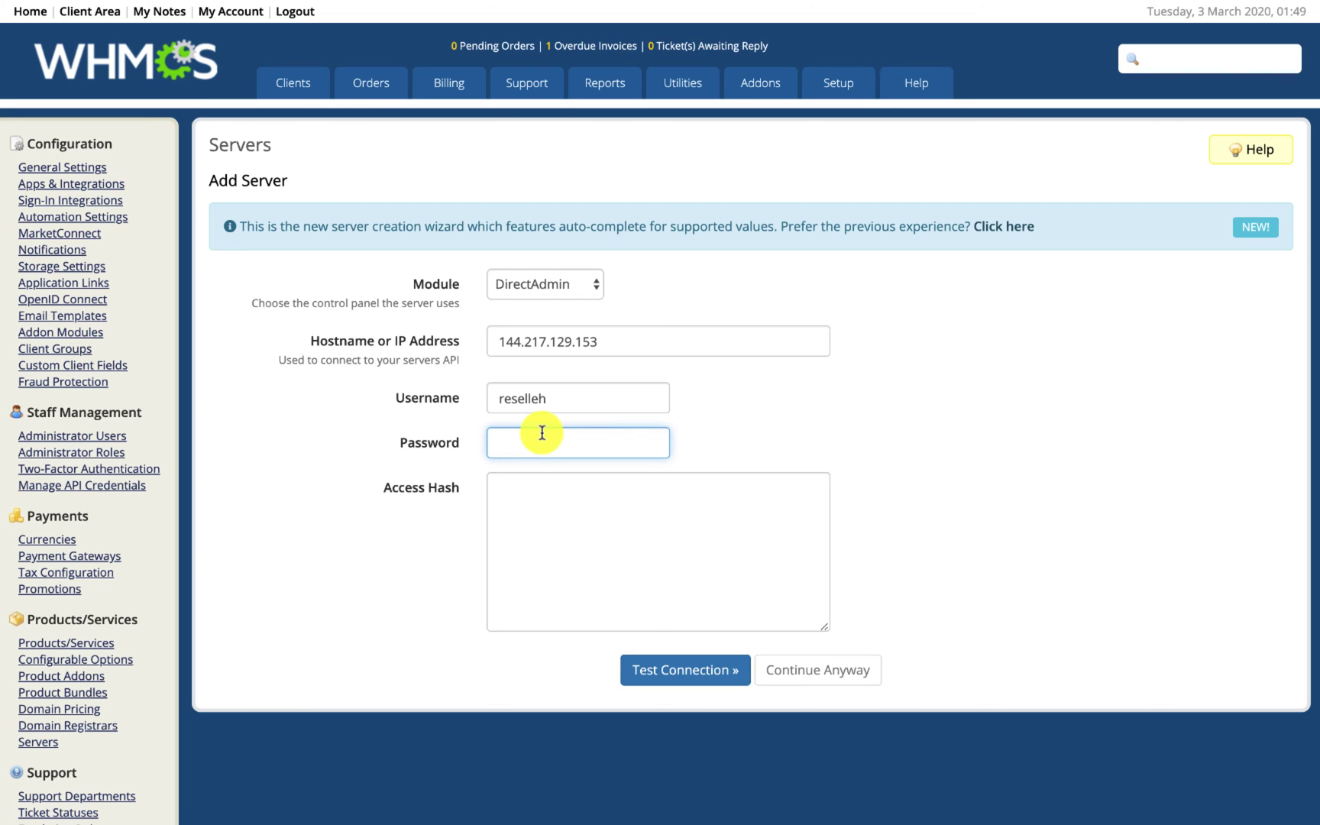
{"action": "left_click", "coordinate": [544, 433]}
{"action": "key", "text": "ctrl+v"}
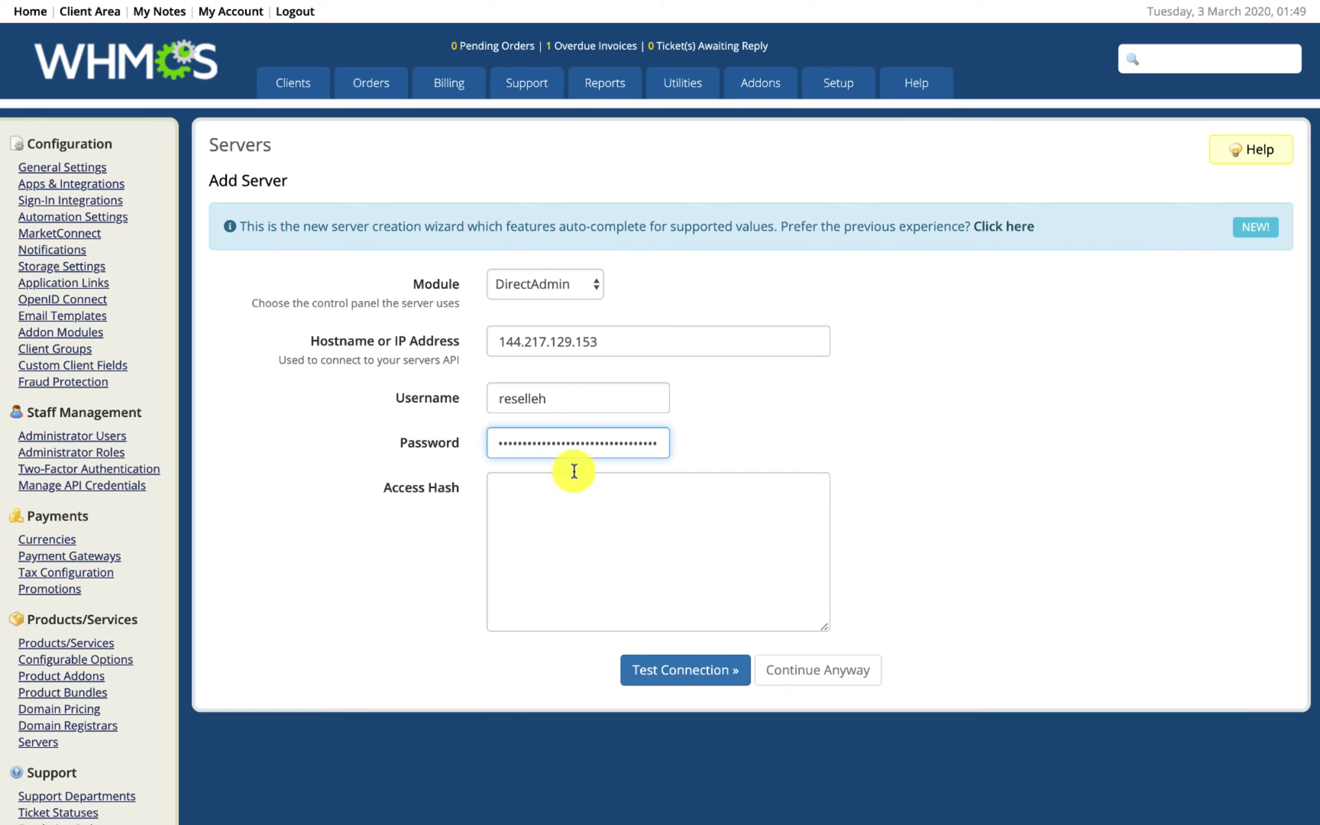
{"action": "left_click", "coordinate": [683, 678]}
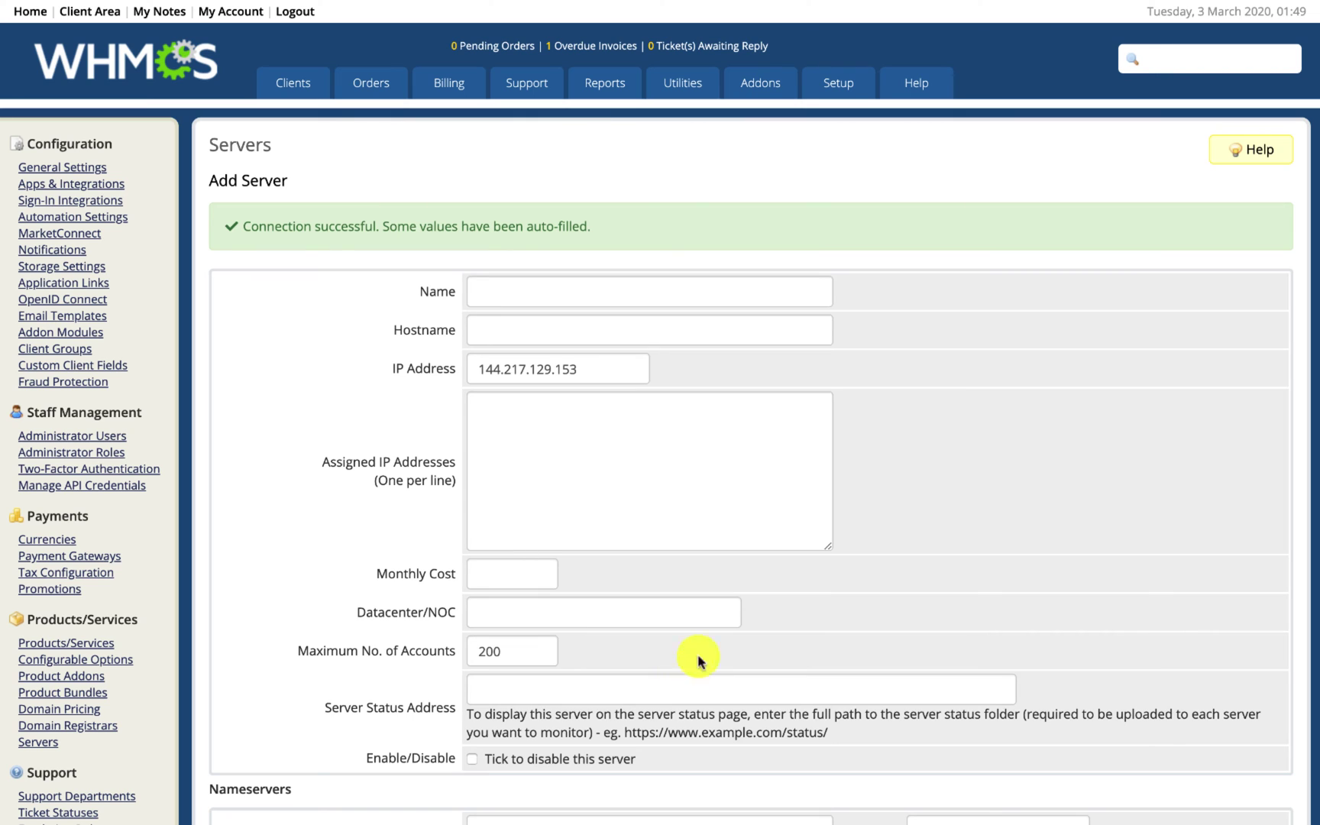
Name the server Reseller and set its hostname to ehostpk.com
{"action": "left_click", "coordinate": [628, 295]}
{"action": "type", "text": "Reseller"}
{"action": "key", "text": "Tab"}
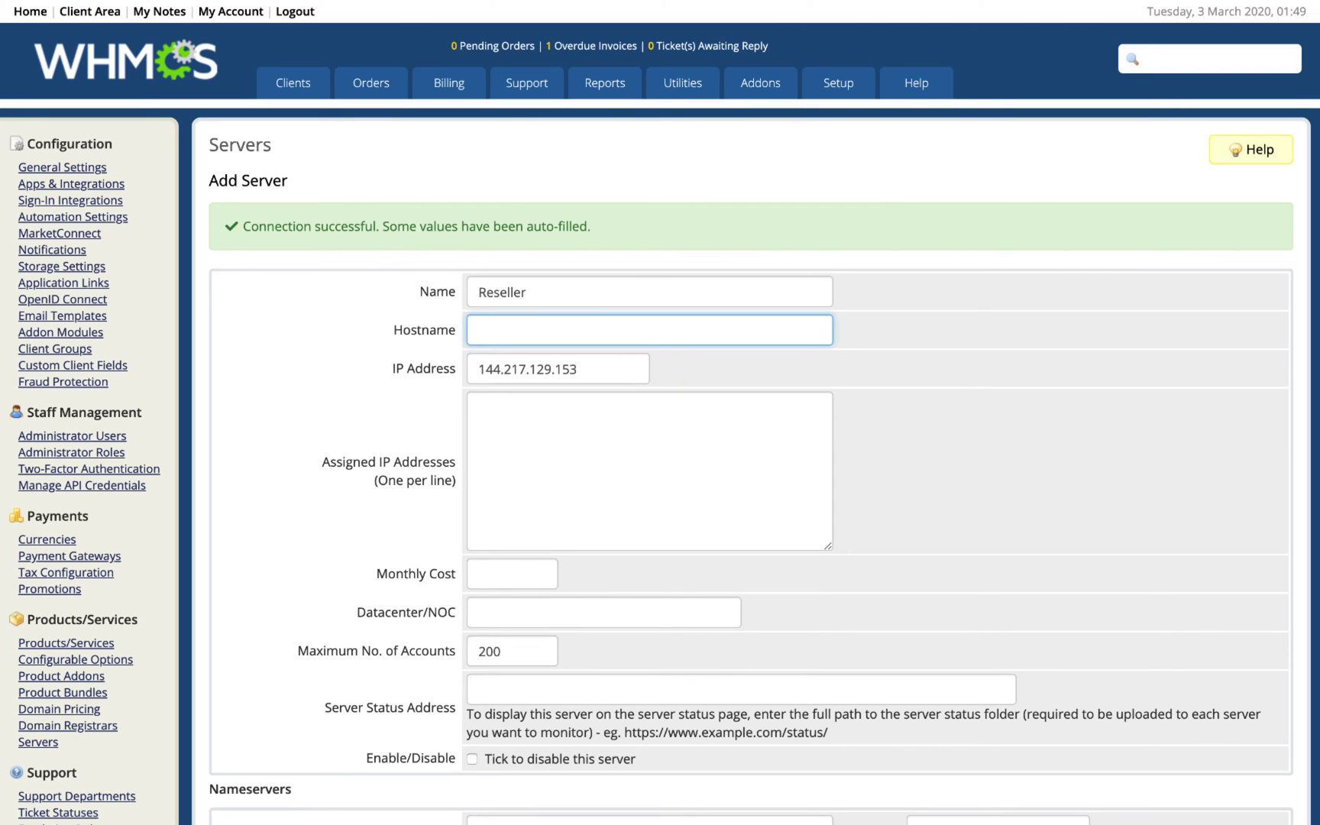
{"action": "type", "text": "ehostpk.com"}
{"action": "key", "text": "Tab"}
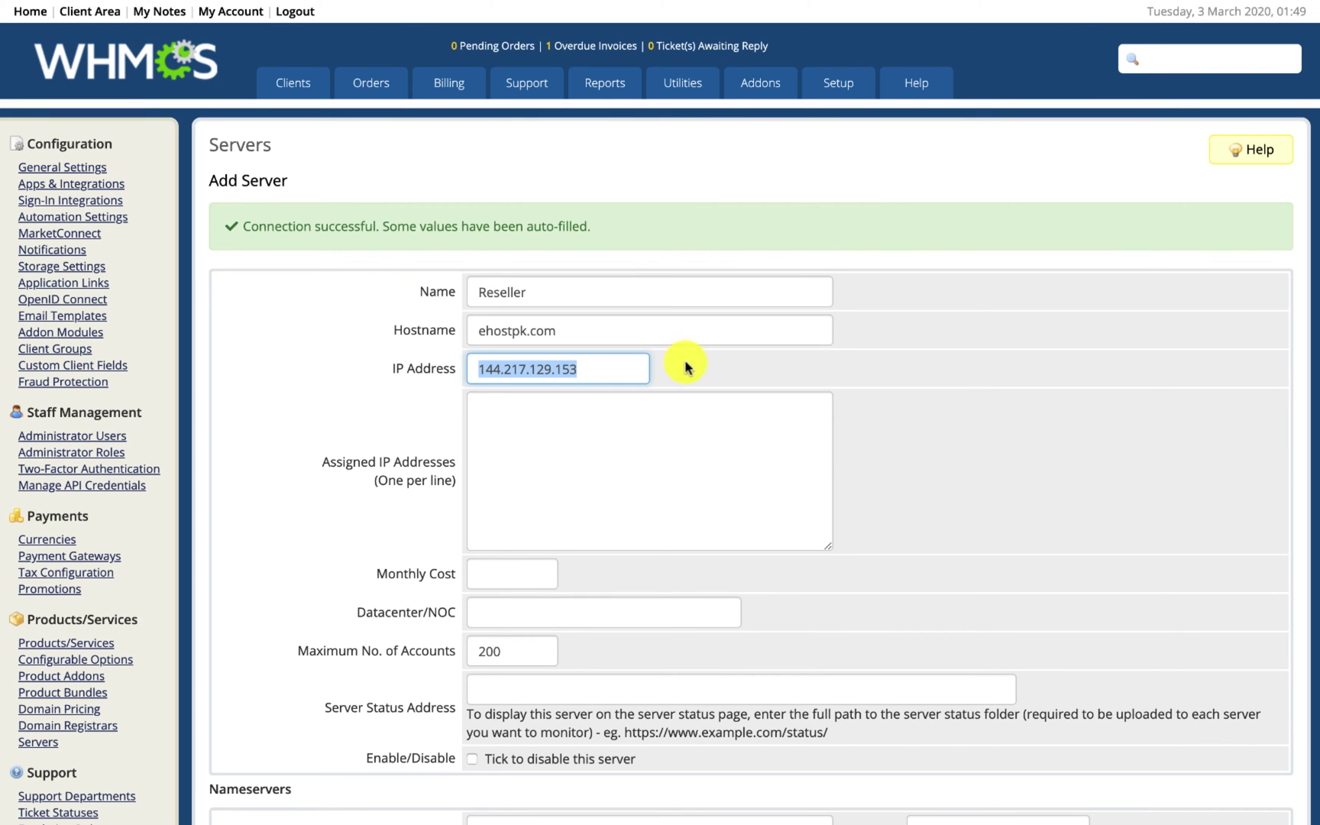
Set the server's monthly cost to 50, its datacenter to CA and its maximum number of accounts to 30
{"action": "scroll", "coordinate": [650, 374], "scroll_direction": "down", "scroll_amount": 2}
{"action": "left_click", "coordinate": [515, 451]}
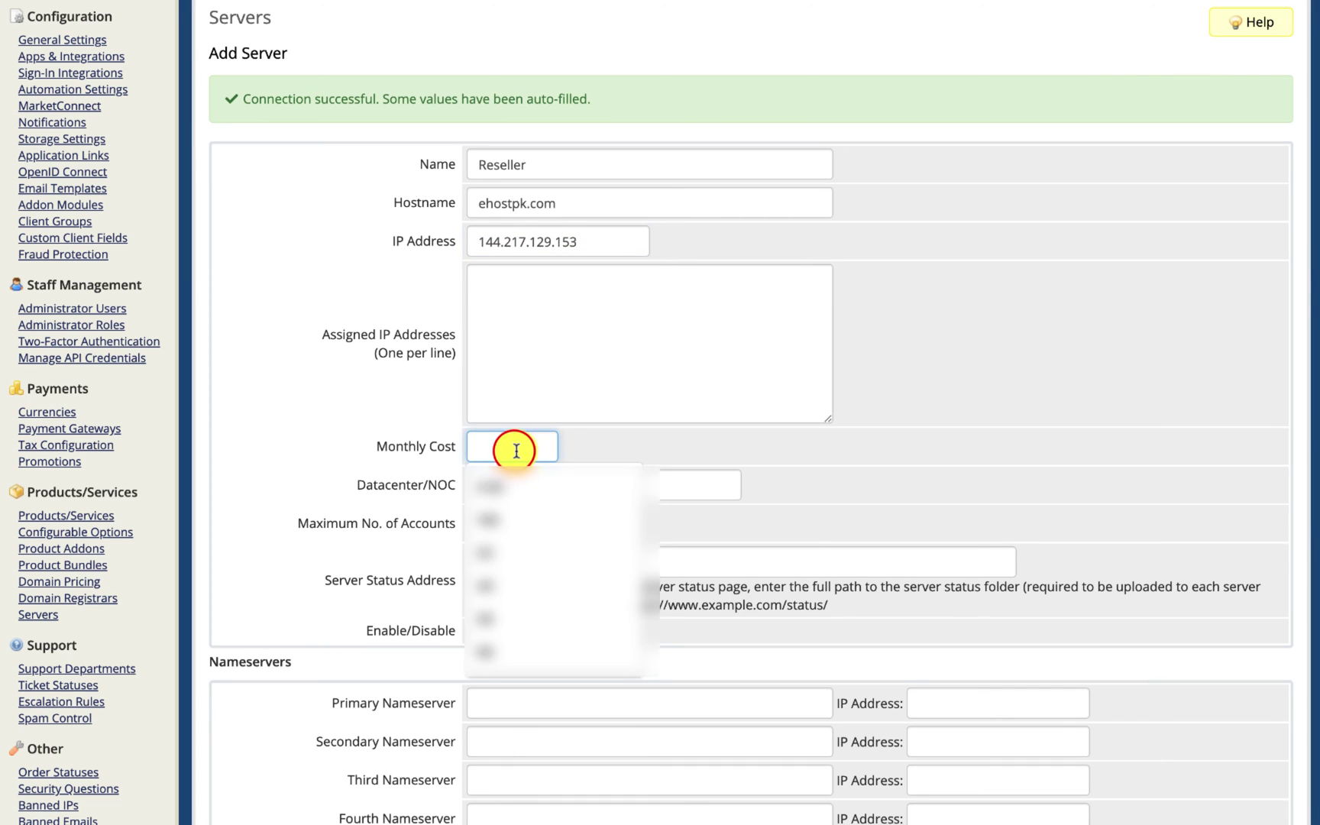
{"action": "type", "text": "50"}
{"action": "key", "text": "Tab"}
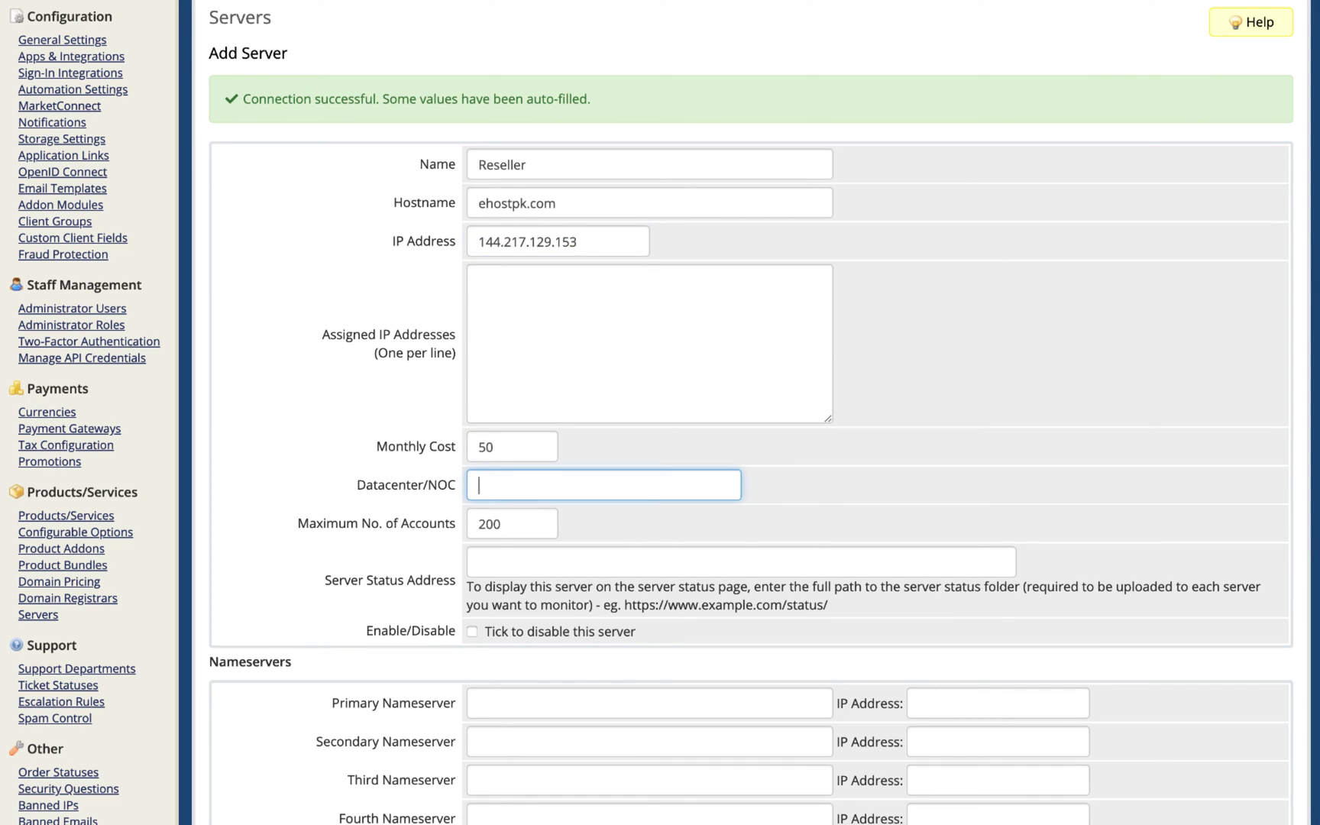
{"action": "type", "text": "CA"}
{"action": "key", "text": "Tab"}
{"action": "key", "text": "Tab"}
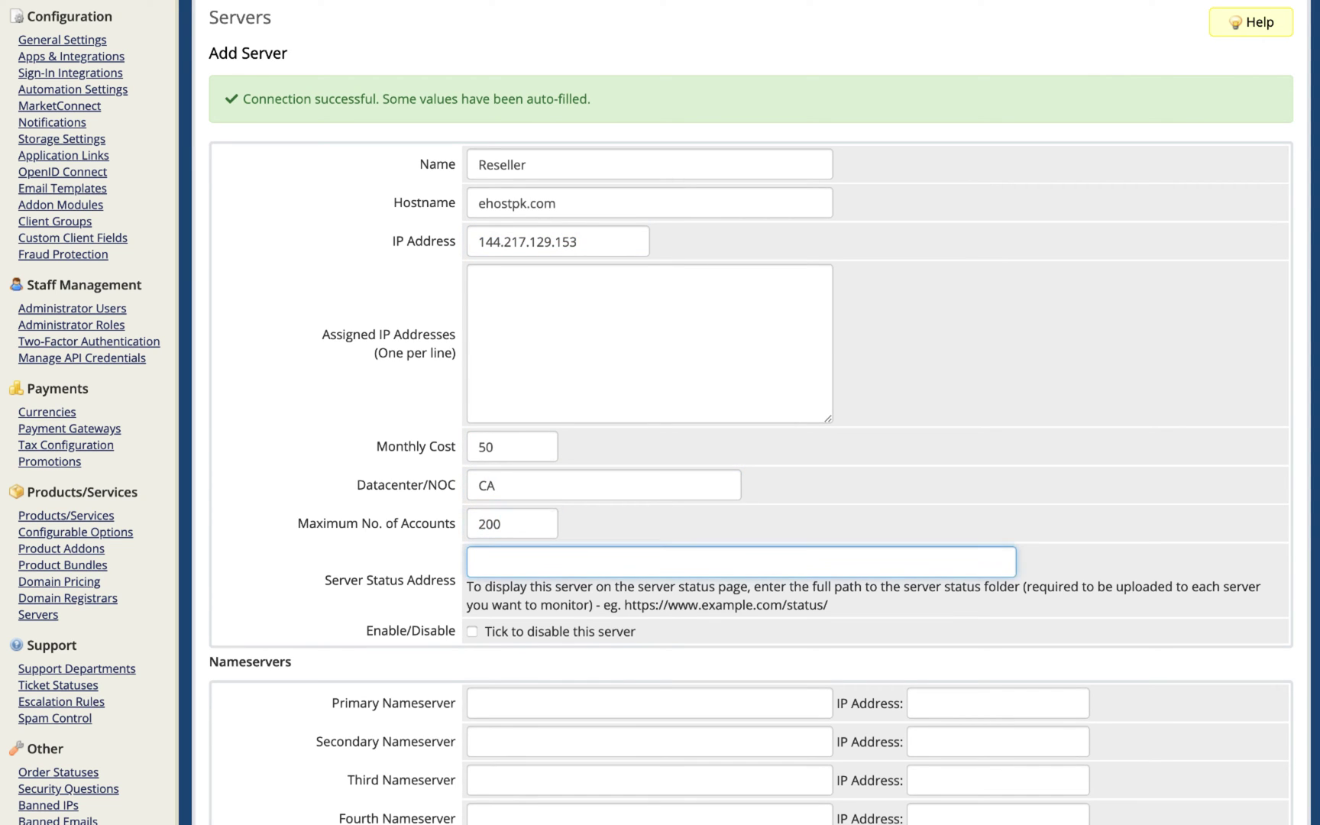
{"action": "double_click", "coordinate": [501, 522]}
{"action": "type", "text": "30"}
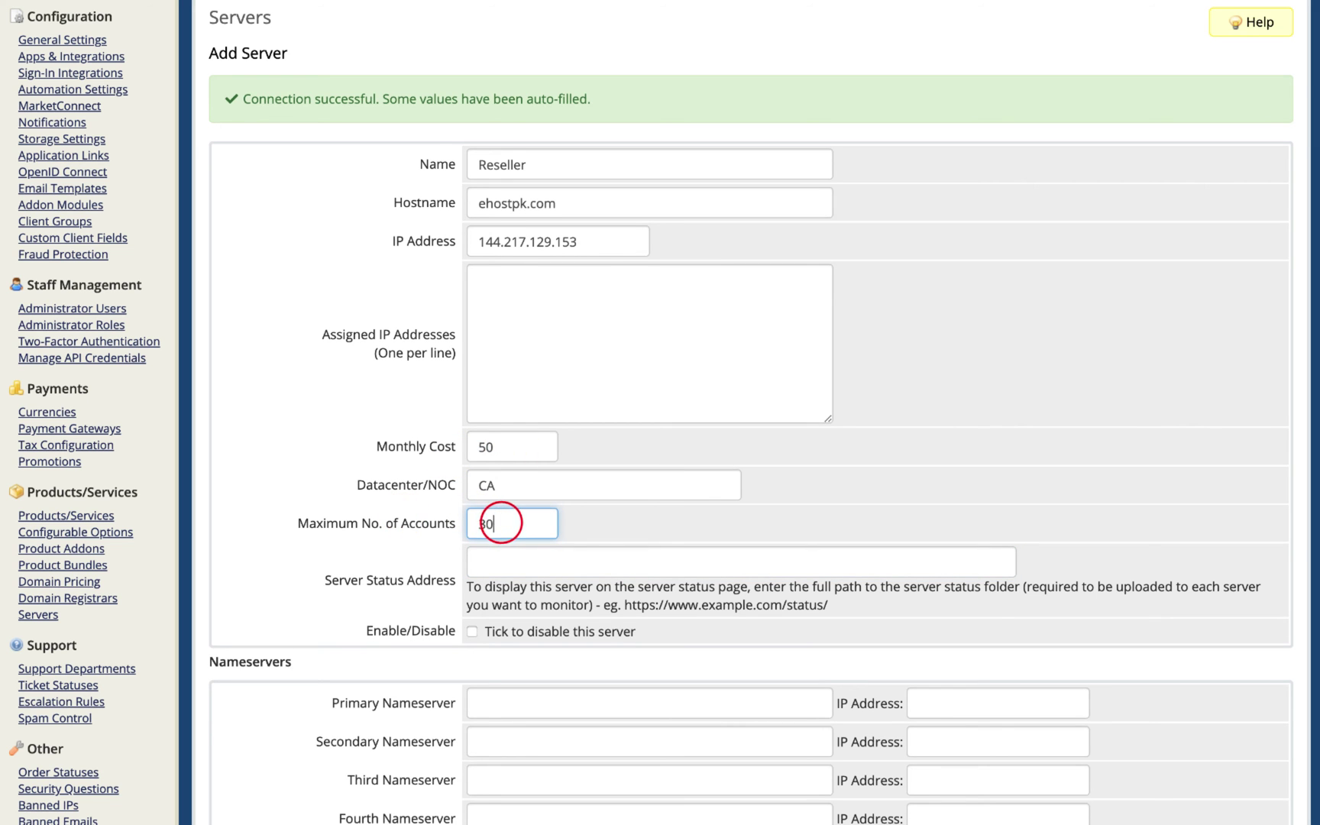
Set the server's primary nameserver to ns1.ehostpk.com
{"action": "key", "text": "Tab"}
{"action": "scroll", "coordinate": [530, 481], "scroll_direction": "down", "scroll_amount": 3}
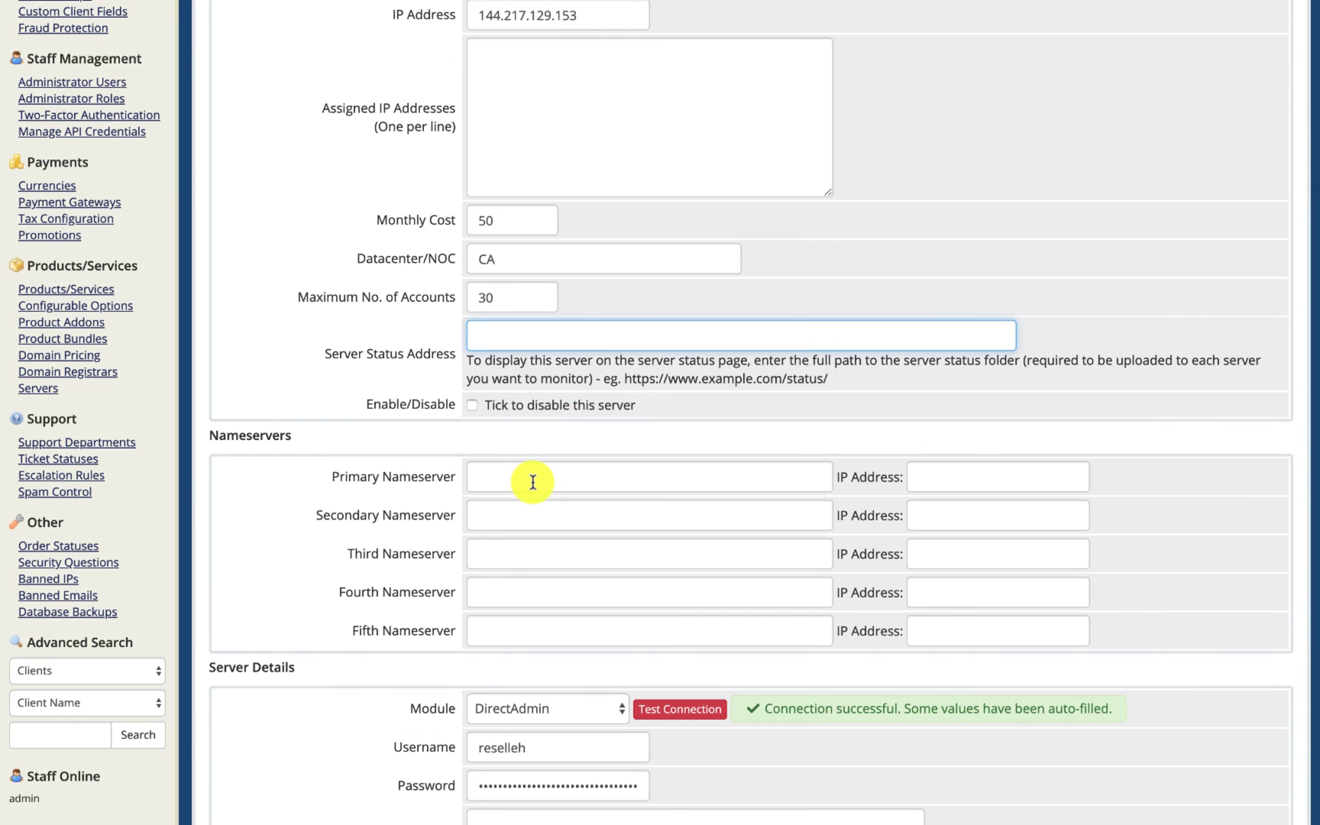
{"action": "left_click", "coordinate": [532, 481]}
{"action": "type", "text": "ns1."}
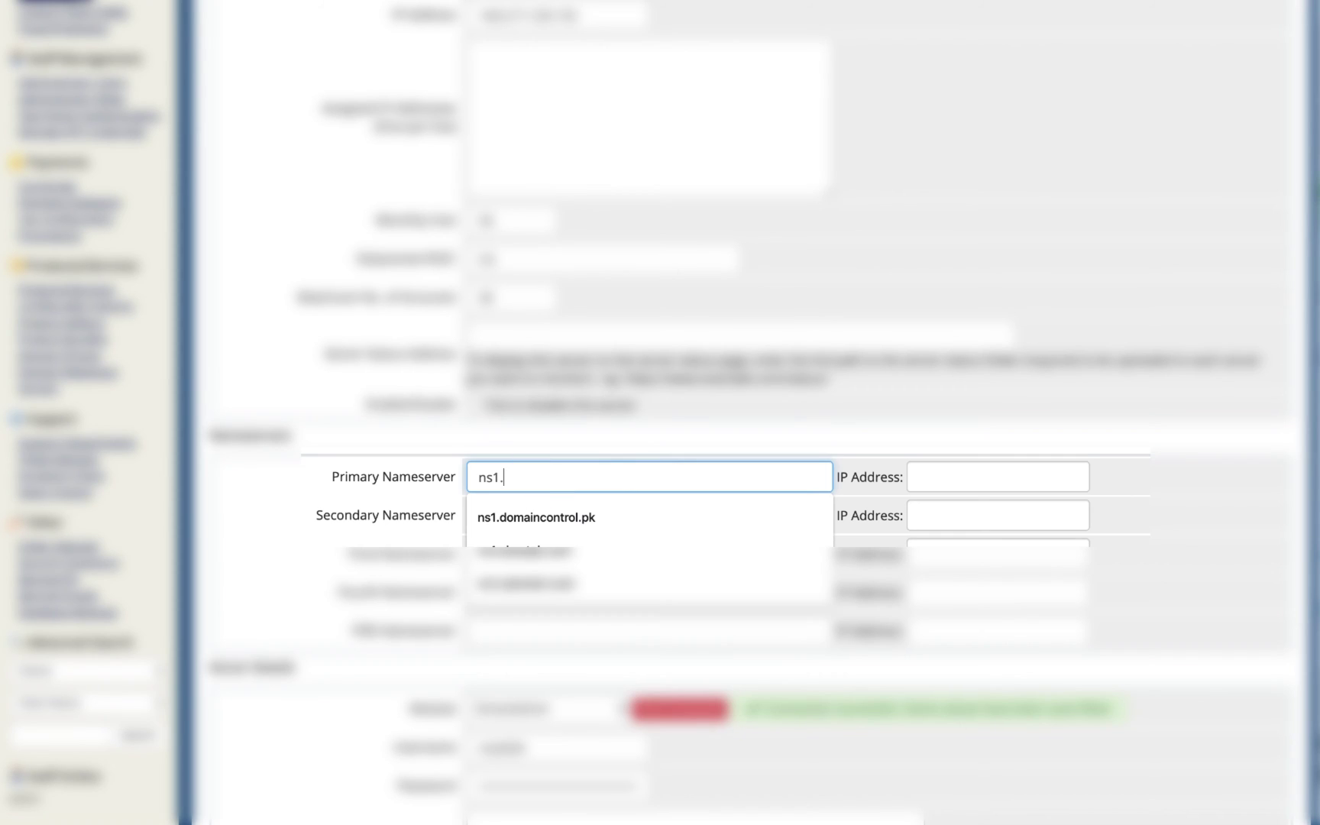
{"action": "type", "text": "ehostpk.com"}
Copy the primary nameserver into the secondary nameserver and change it to ns2.ehostpk.com
{"action": "key", "text": "ctrl+a"}
{"action": "key", "text": "ctrl+c"}
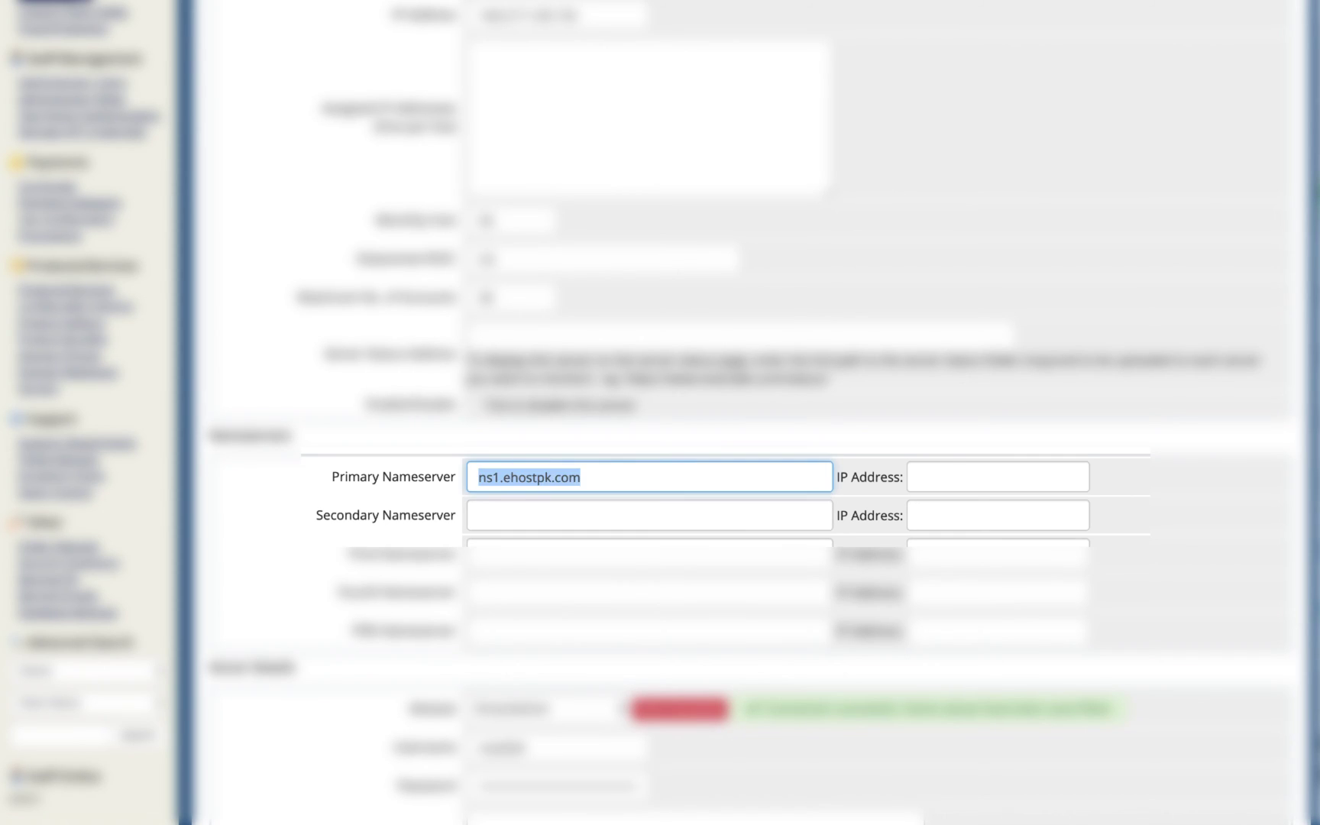
{"action": "key", "text": "Tab"}
{"action": "key", "text": "Tab"}
{"action": "key", "text": "ctrl+v"}
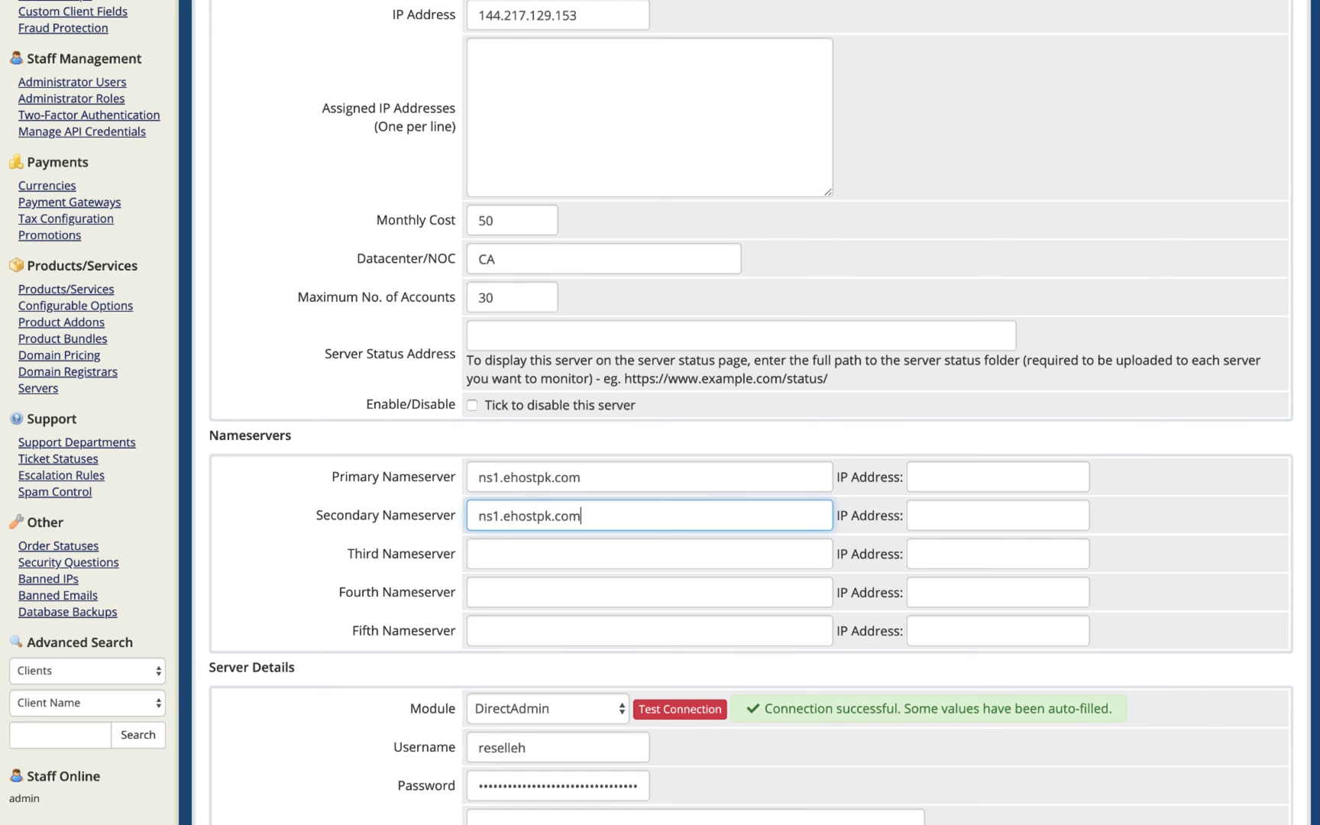
{"action": "key", "text": "Right"}
{"action": "key", "text": "Right"}
{"action": "key", "text": "Delete"}
{"action": "type", "text": "2"}
Copy the server's IP address, 144.217.129.153, into the IP address of both the primary and secondary nameservers
{"action": "scroll", "coordinate": [518, 409], "scroll_direction": "up", "scroll_amount": 3}
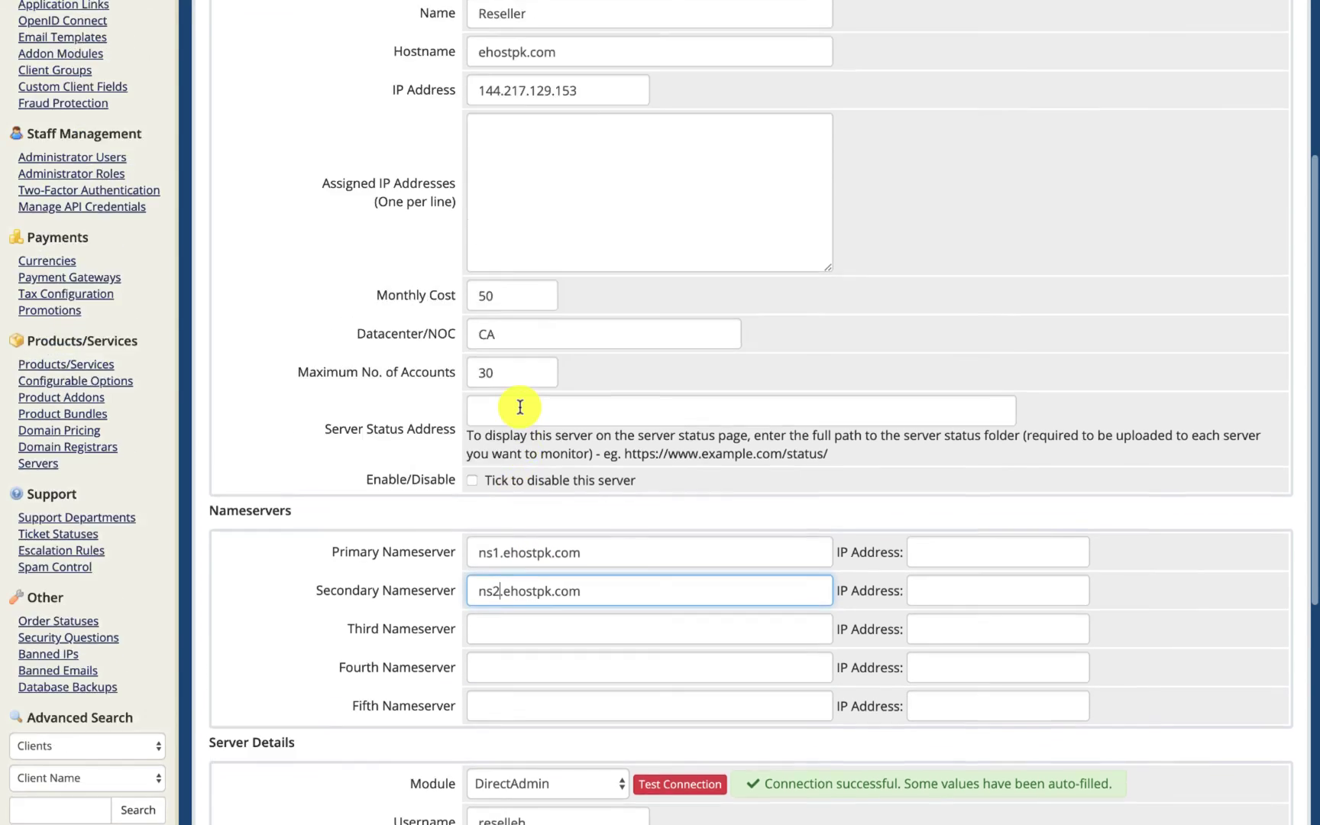
{"action": "left_click_drag", "start_coordinate": [587, 229], "coordinate": [377, 219]}
{"action": "key", "text": "ctrl+c"}
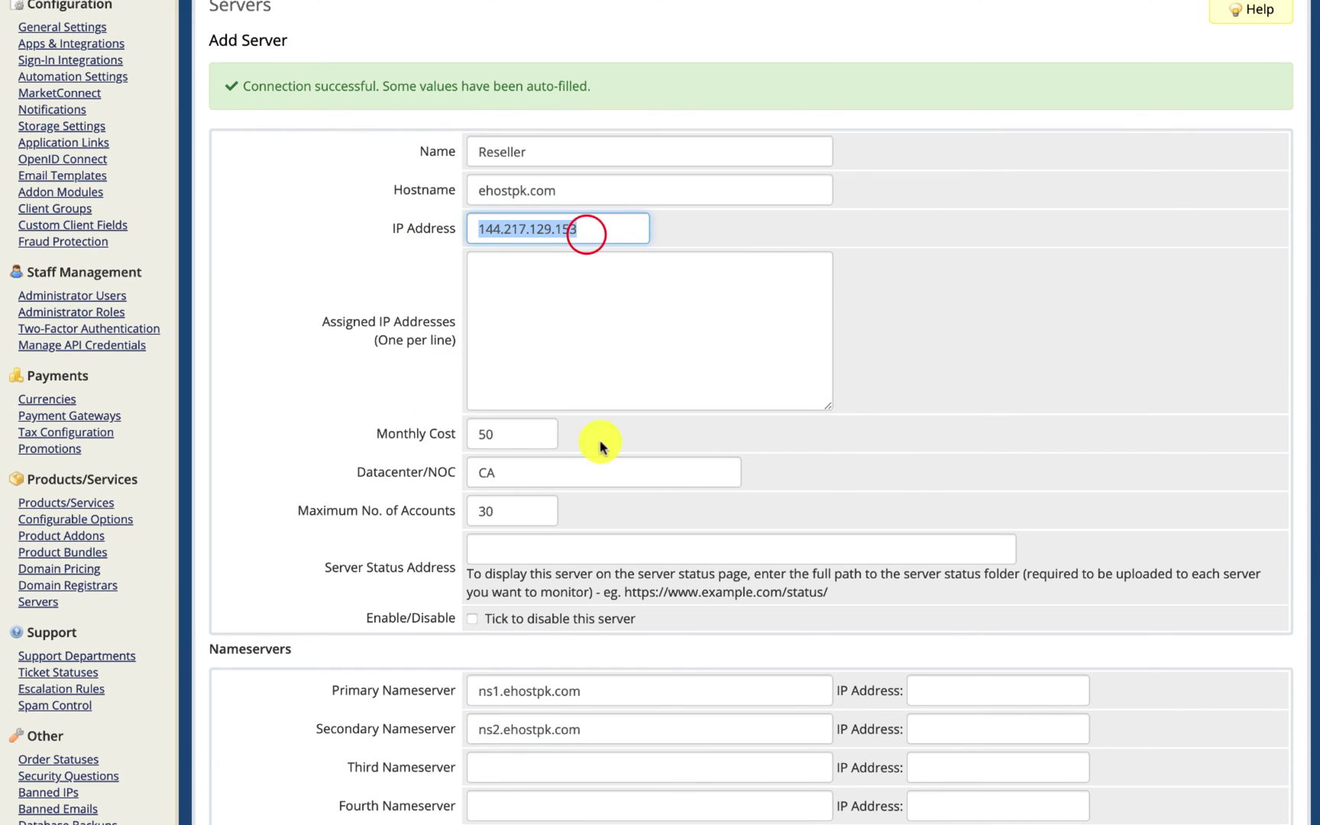
{"action": "scroll", "coordinate": [917, 514], "scroll_direction": "down", "scroll_amount": 2}
{"action": "left_click", "coordinate": [949, 589]}
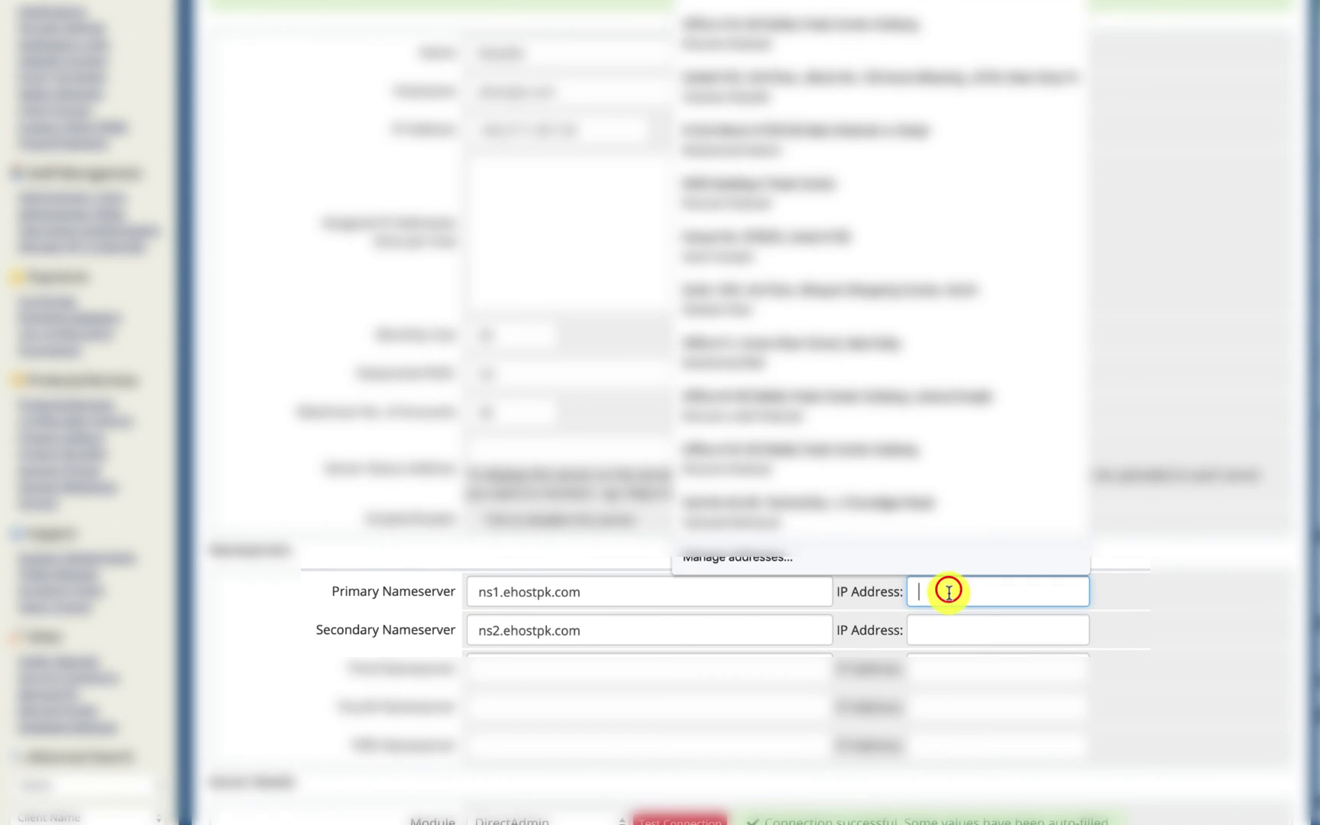
{"action": "key", "text": "ctrl+v"}
{"action": "key", "text": "Tab"}
{"action": "key", "text": "Tab"}
{"action": "key", "text": "Tab"}
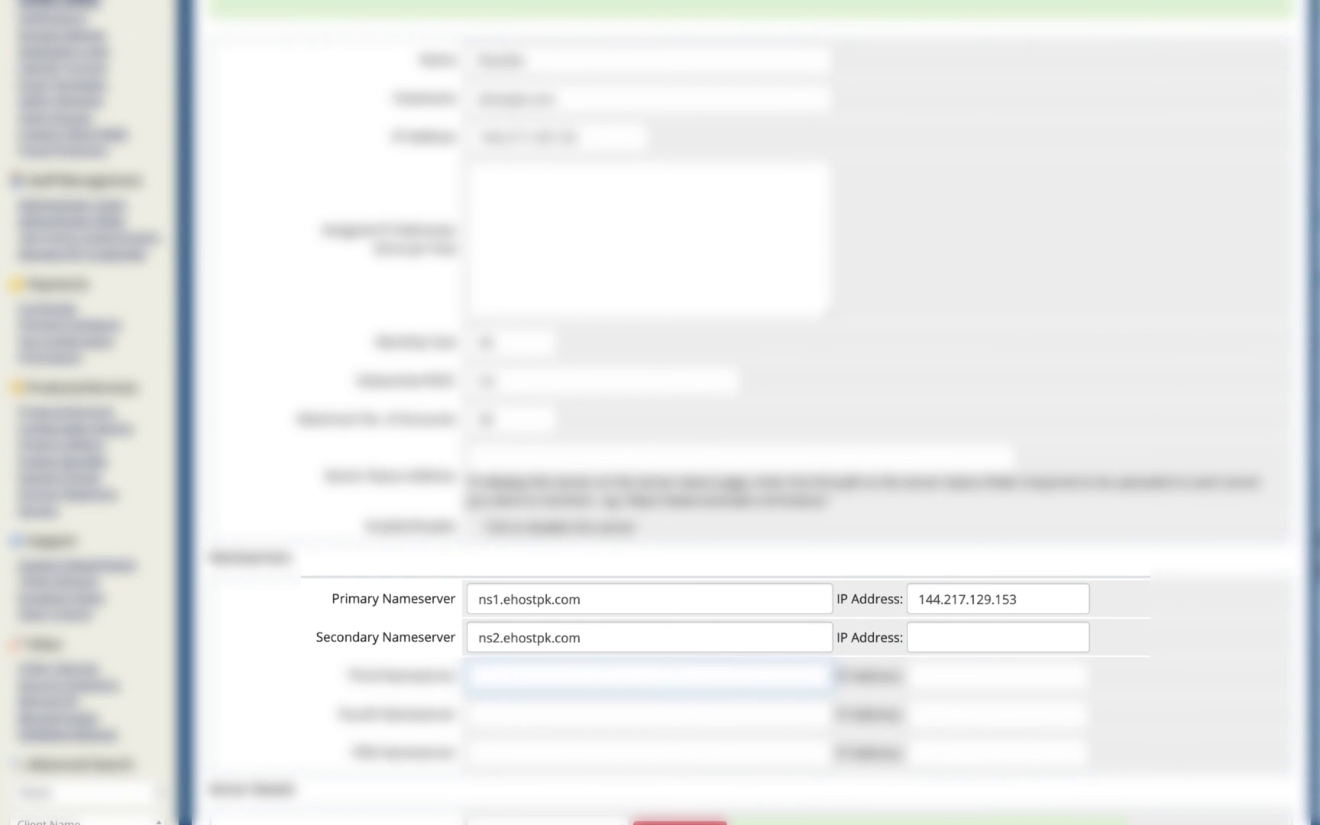
{"action": "left_click", "coordinate": [998, 637]}
{"action": "key", "text": "ctrl+v"}
Test the DirectAdmin connection using the ehostpk.com hostname
{"action": "scroll", "coordinate": [825, 554], "scroll_direction": "down", "scroll_amount": 6}
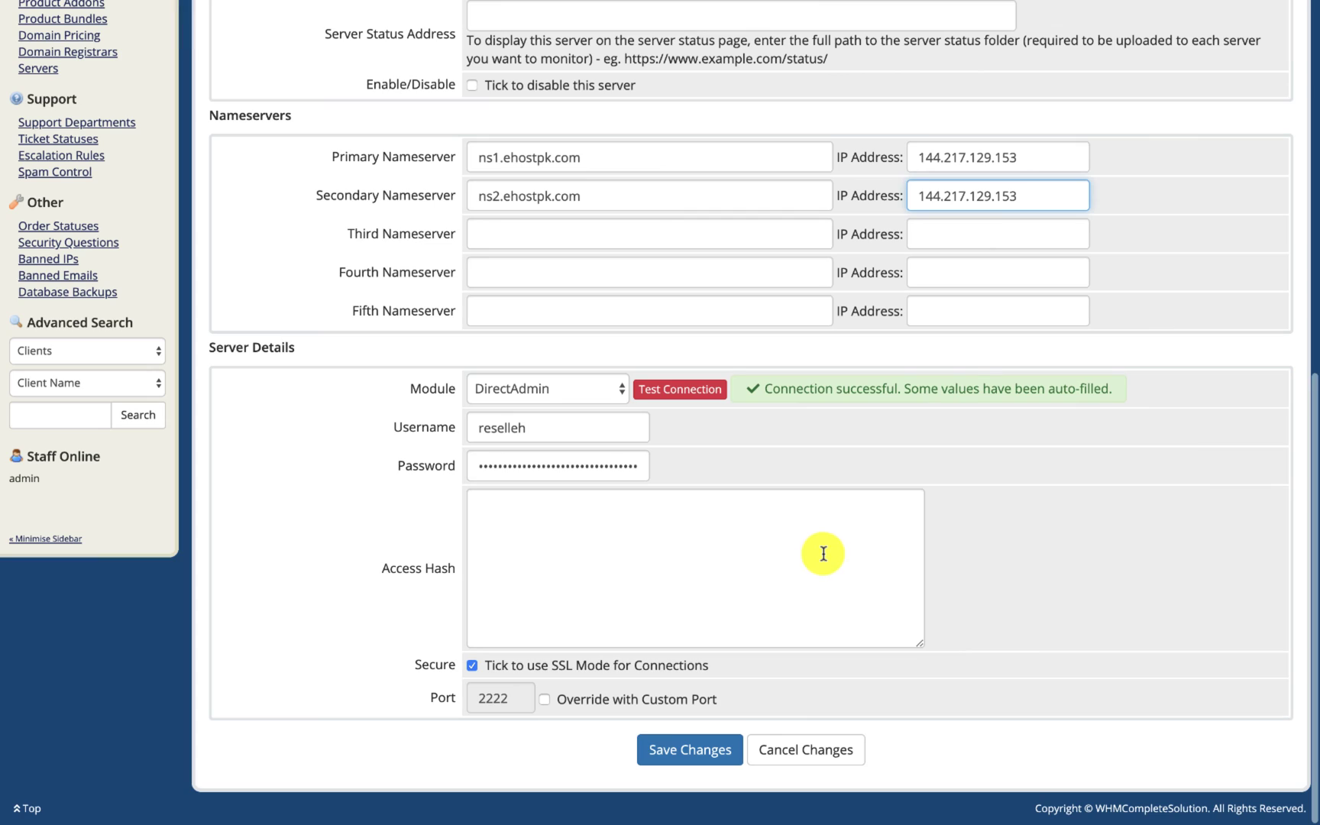
{"action": "left_click", "coordinate": [679, 389]}
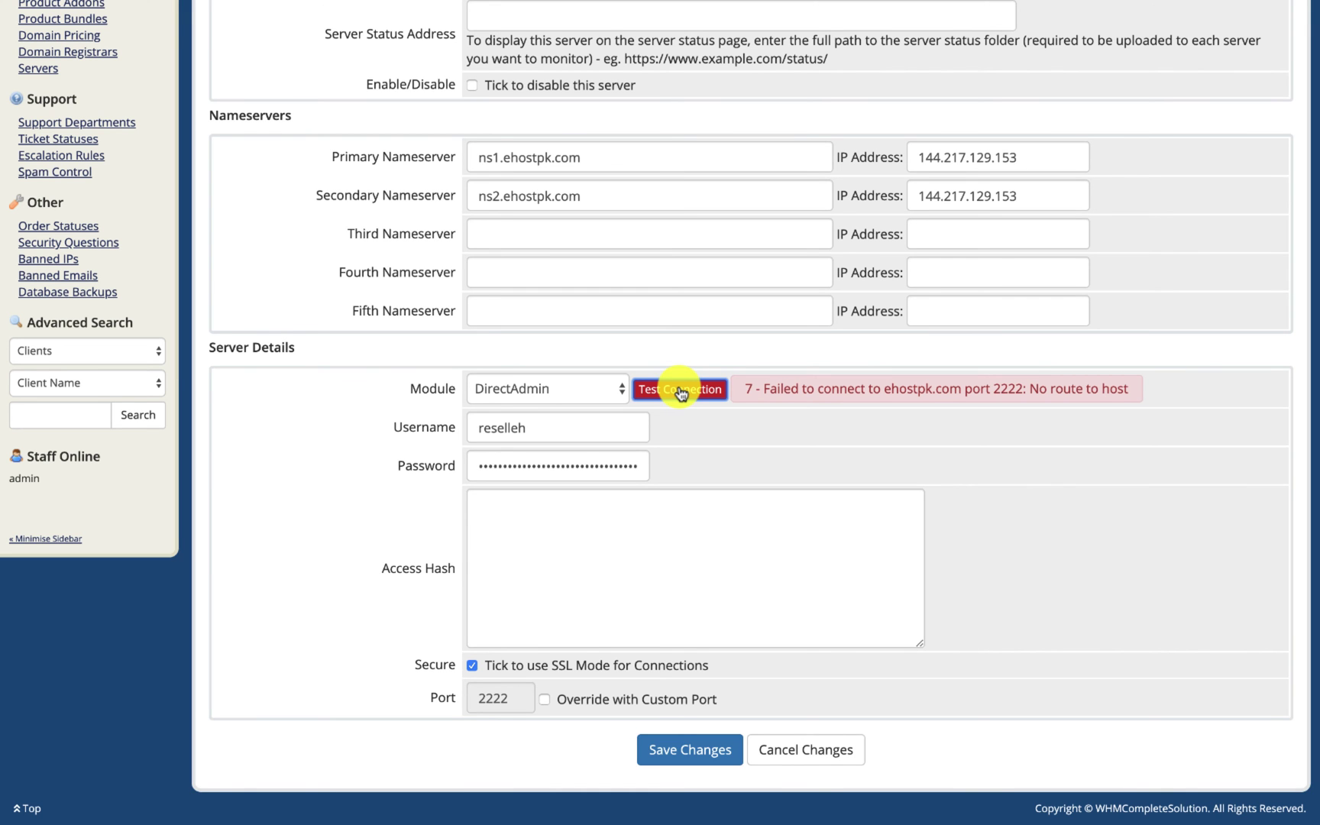
{"action": "left_click", "coordinate": [679, 390]}
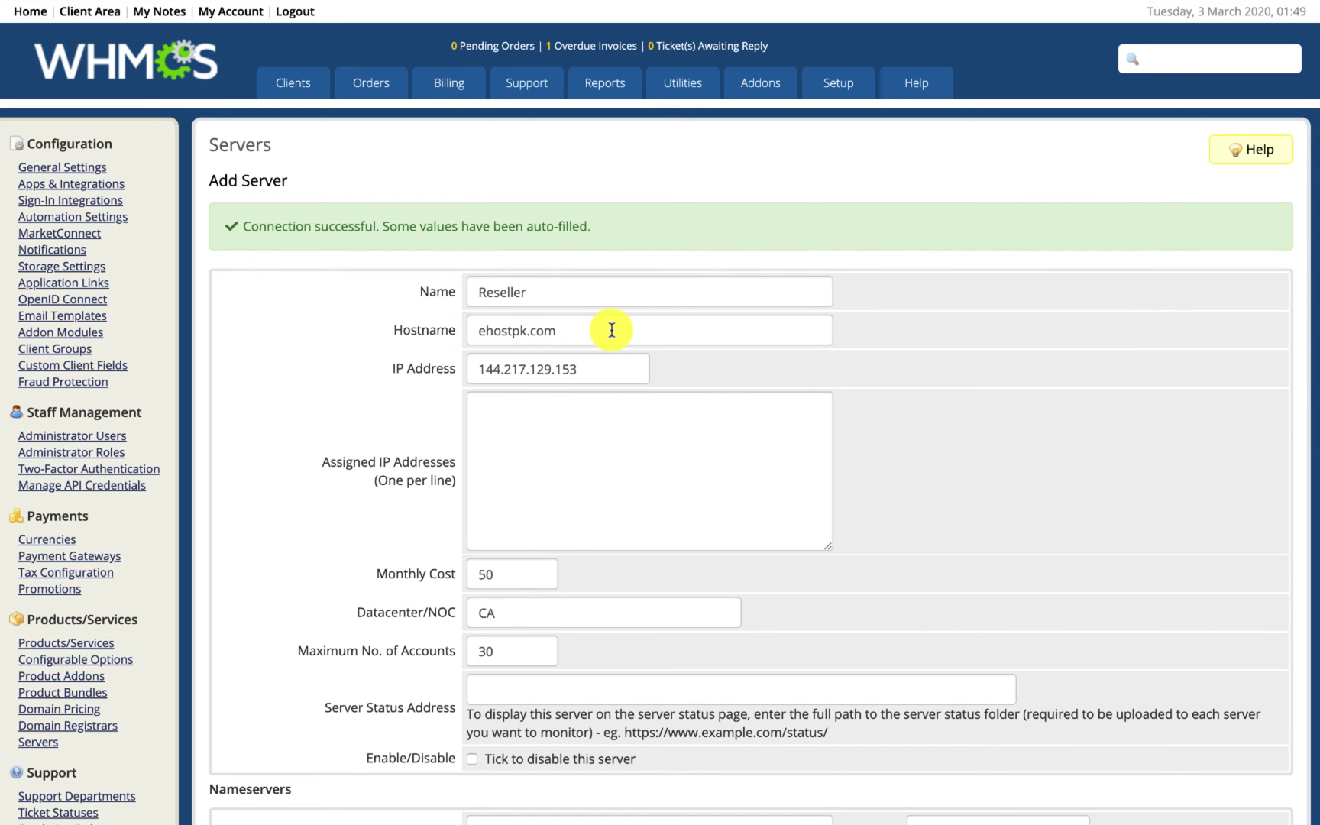
Change the server's hostname to reseller.ehostpk.com
{"action": "left_click", "coordinate": [477, 330]}
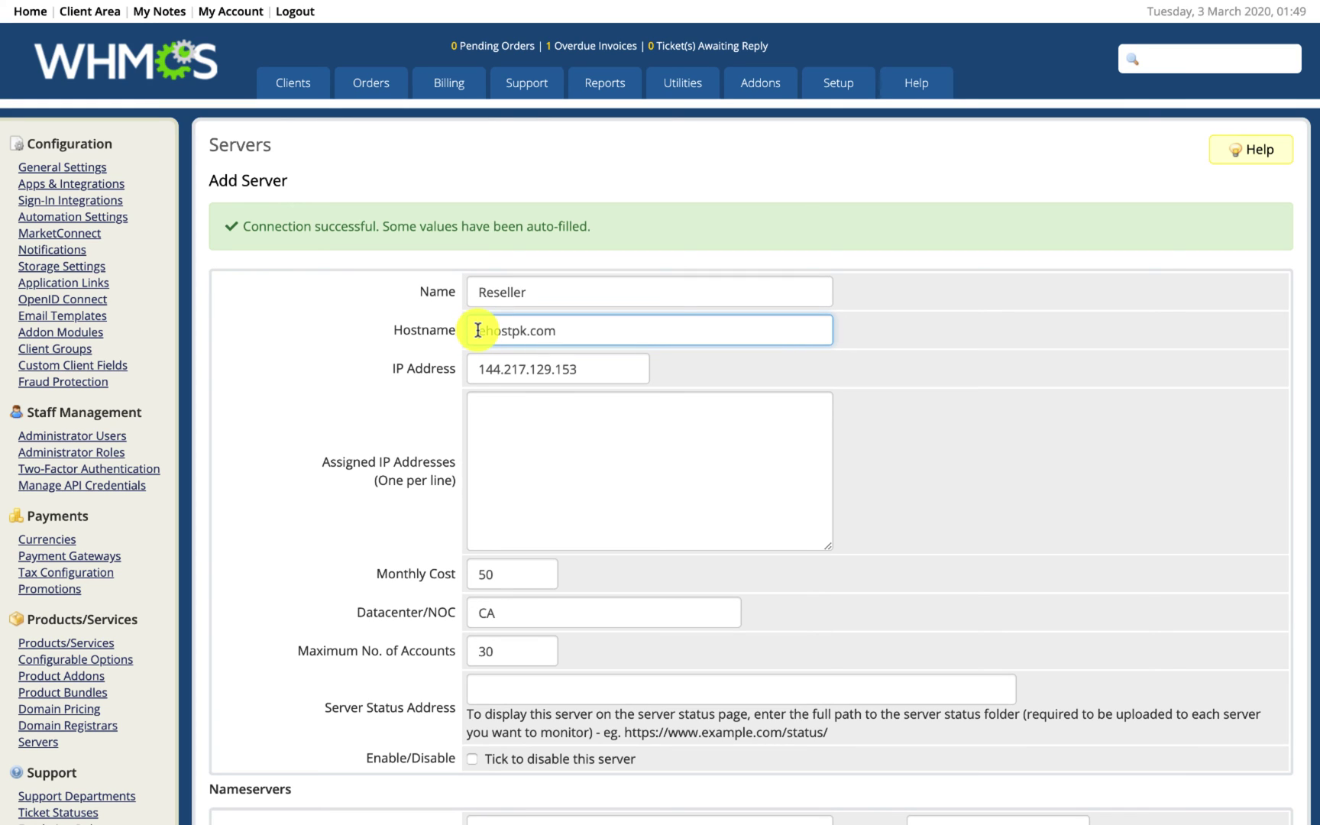
{"action": "type", "text": "rese"}
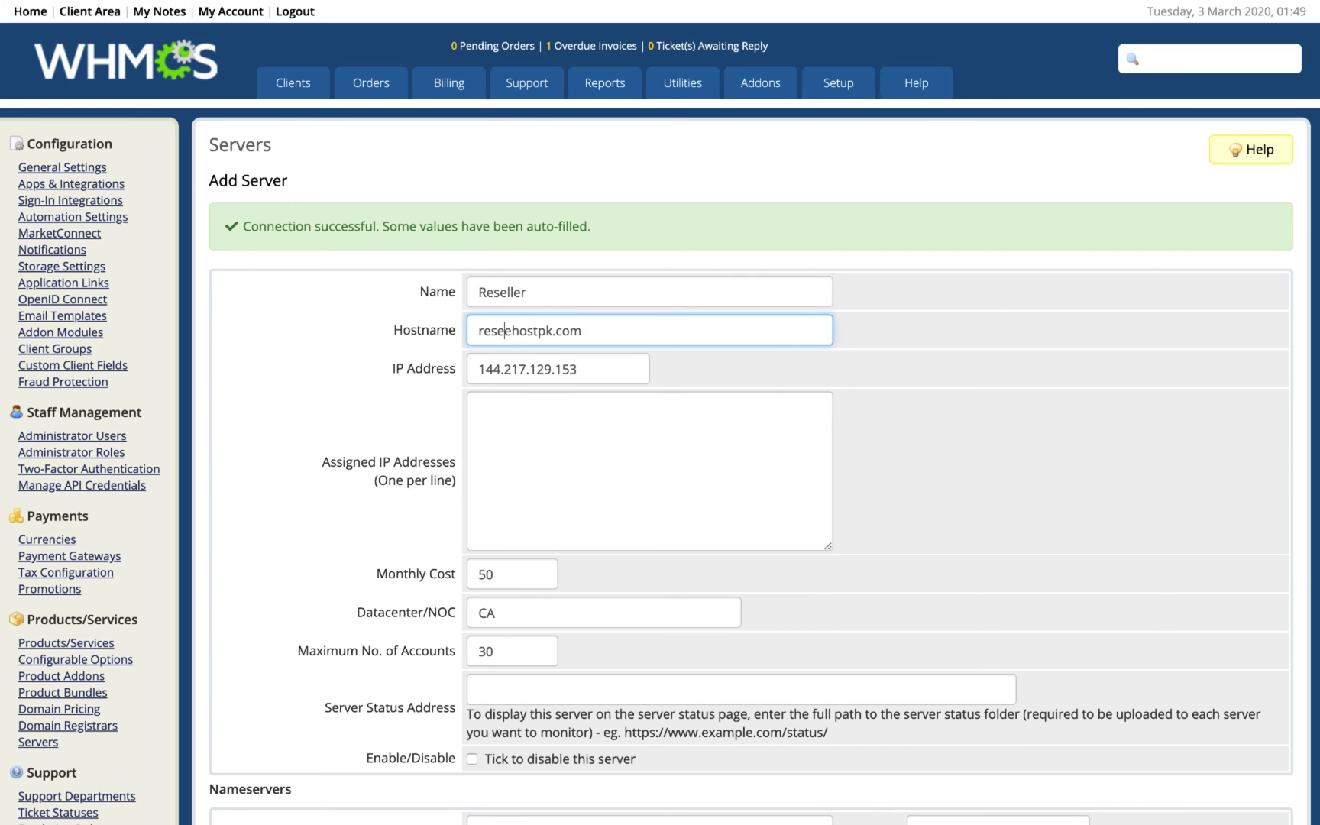
{"action": "type", "text": "ller"}
{"action": "type", "text": "."}
Test the DirectAdmin connection again with the changed hostname and save the new server
{"action": "scroll", "coordinate": [699, 530], "scroll_direction": "down", "scroll_amount": 10}
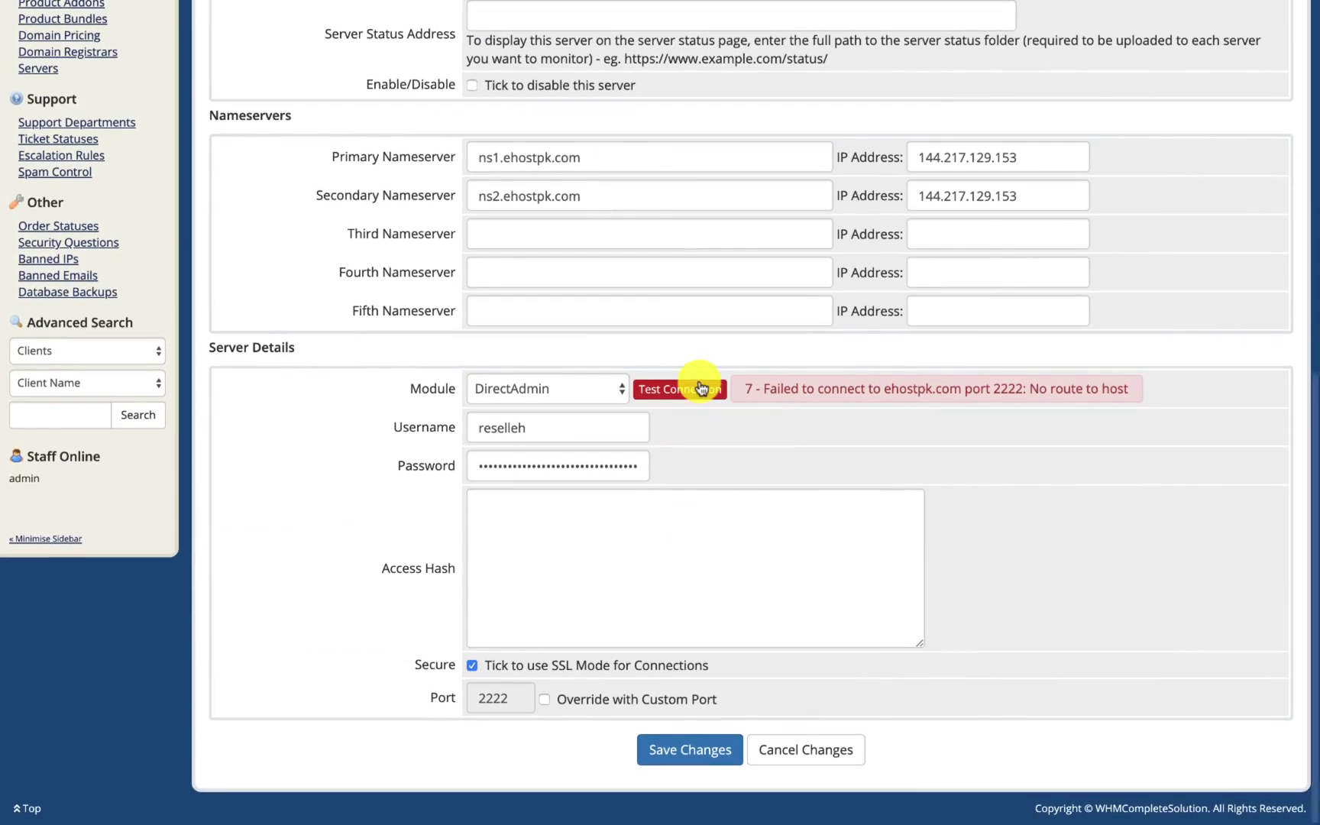
{"action": "left_click", "coordinate": [699, 382]}
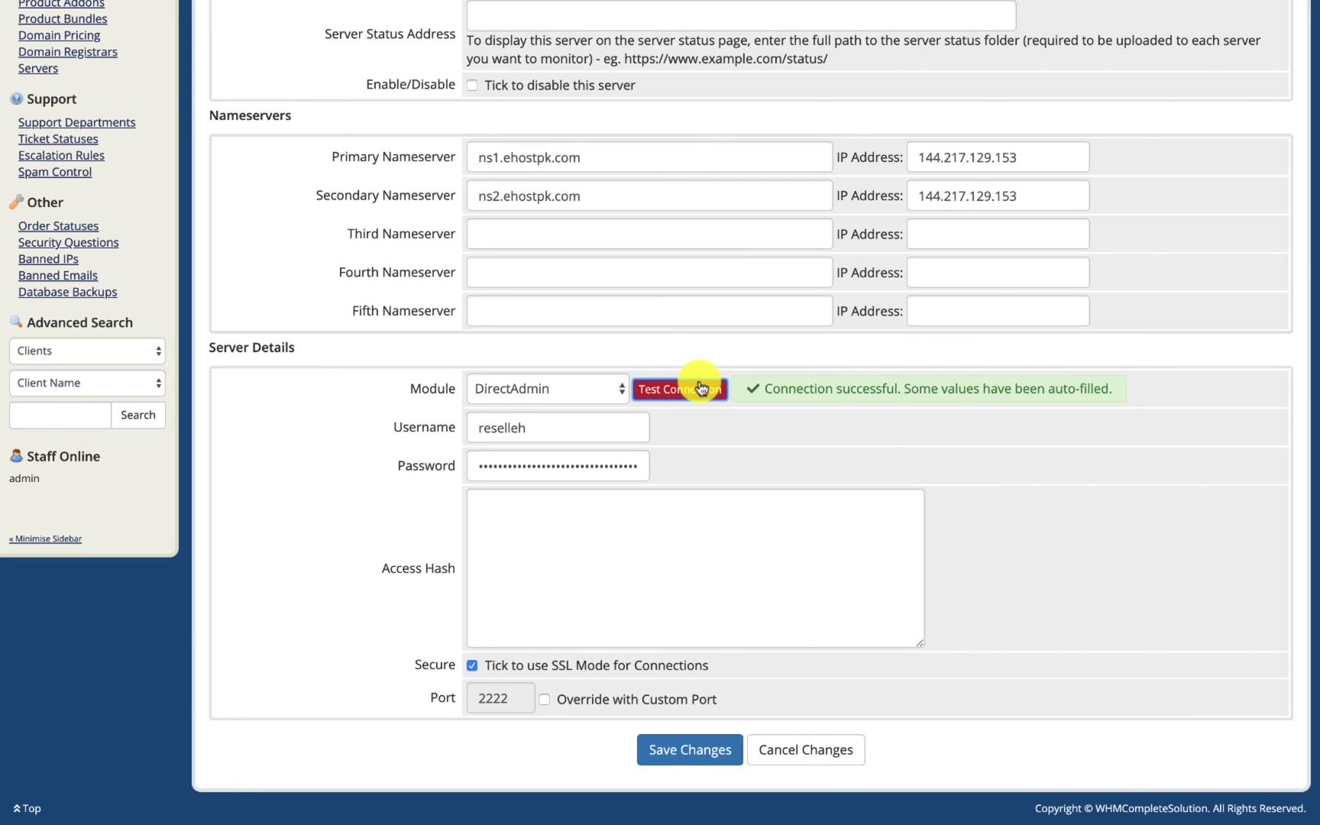
{"action": "left_click", "coordinate": [684, 752]}
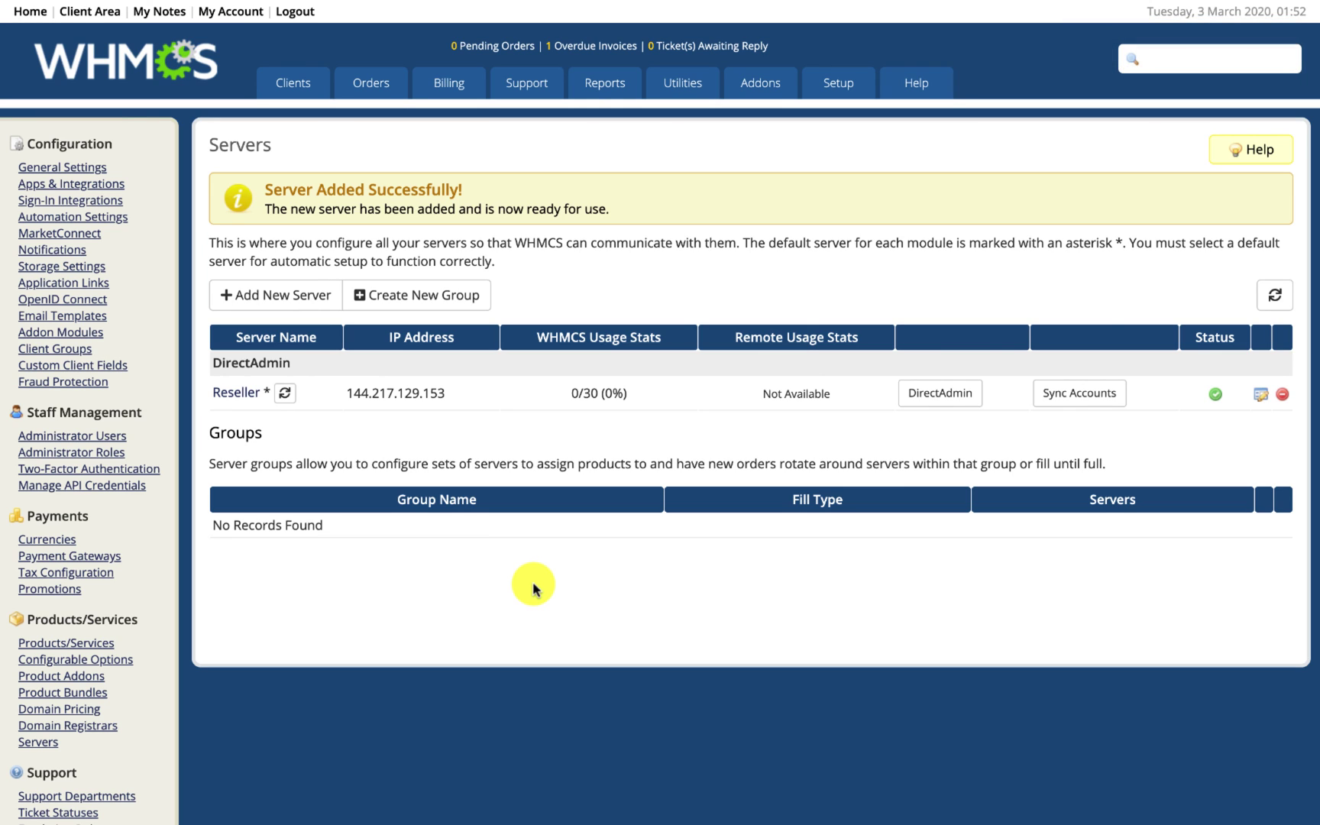
Start a new server group and name it Shared Hosting
{"action": "left_click", "coordinate": [432, 295]}
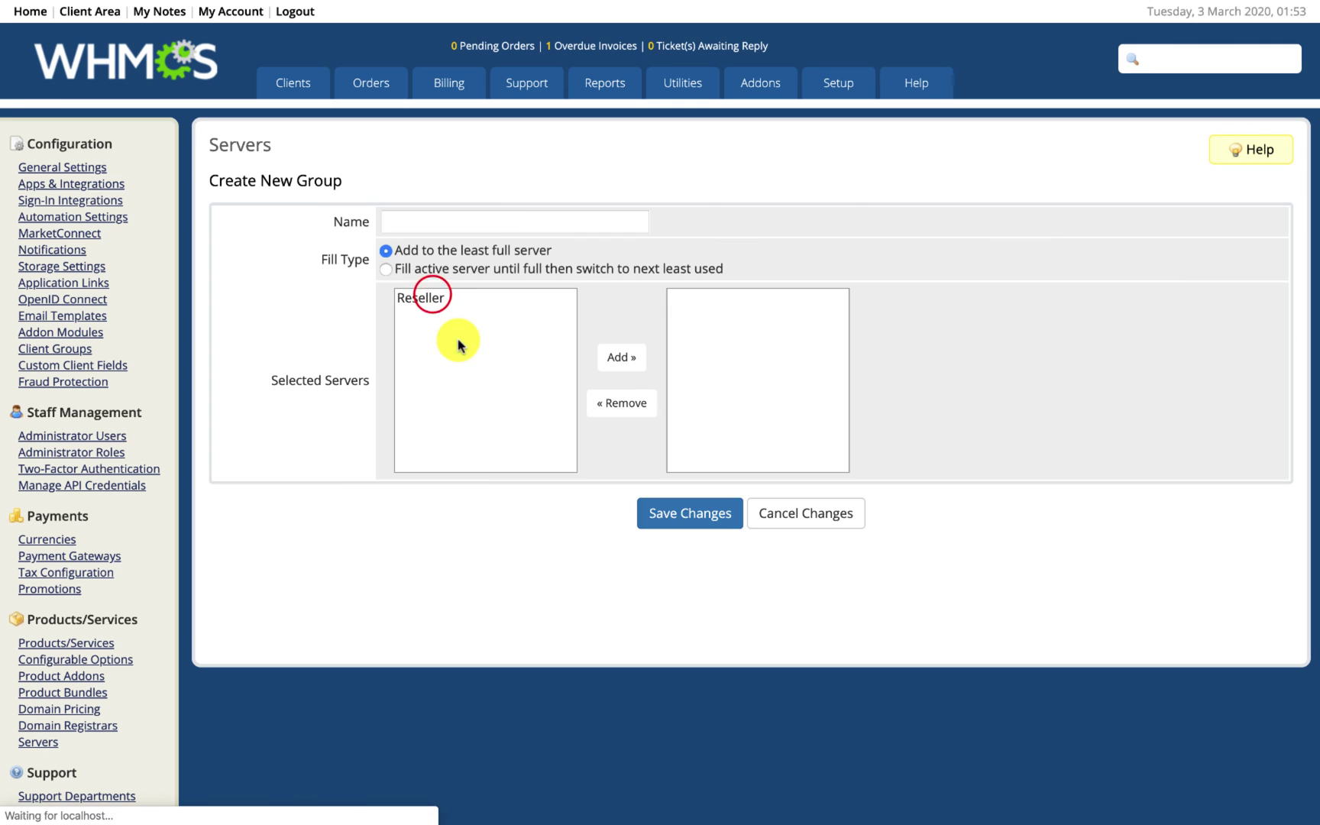
{"action": "left_click", "coordinate": [460, 223]}
{"action": "type", "text": "Shared"}
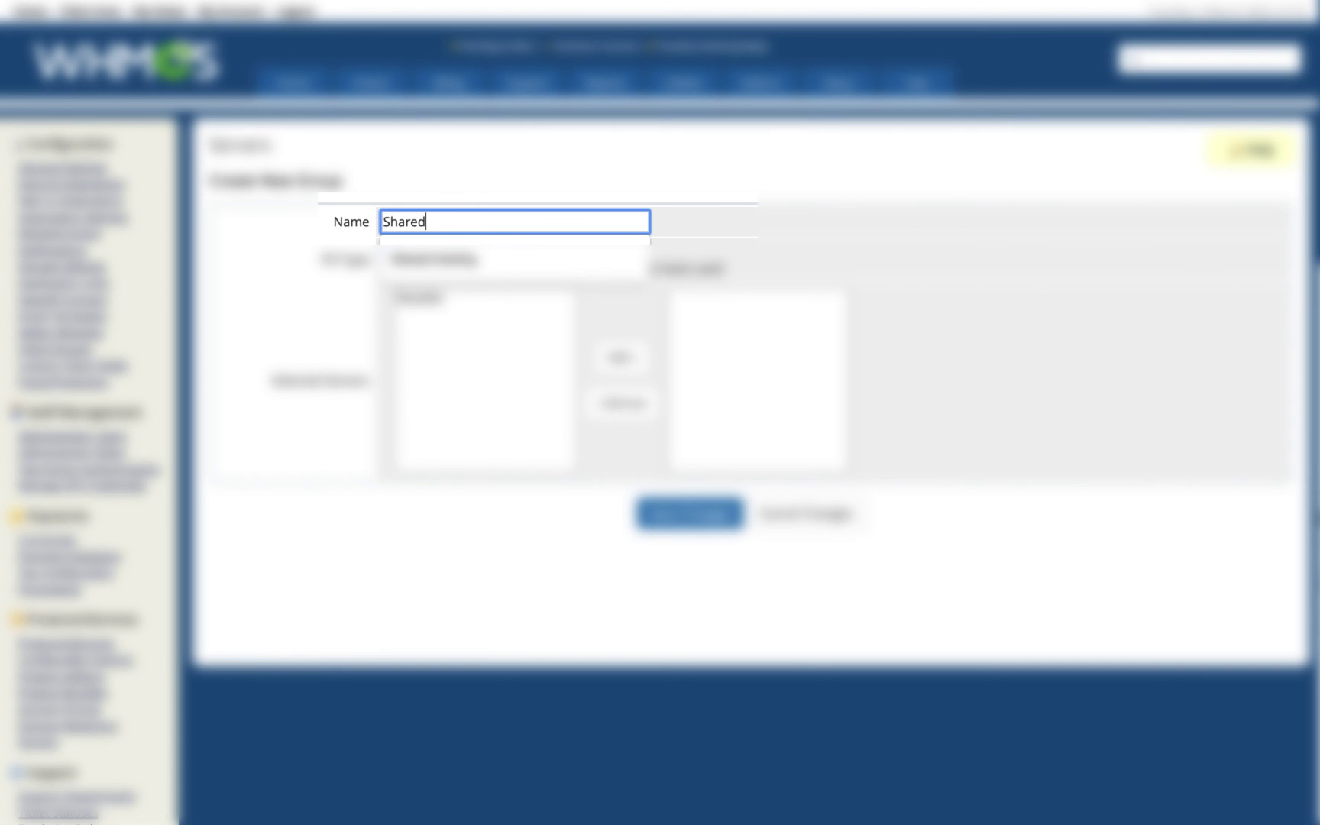
{"action": "type", "text": " Hosting"}
{"action": "key", "text": "Tab"}
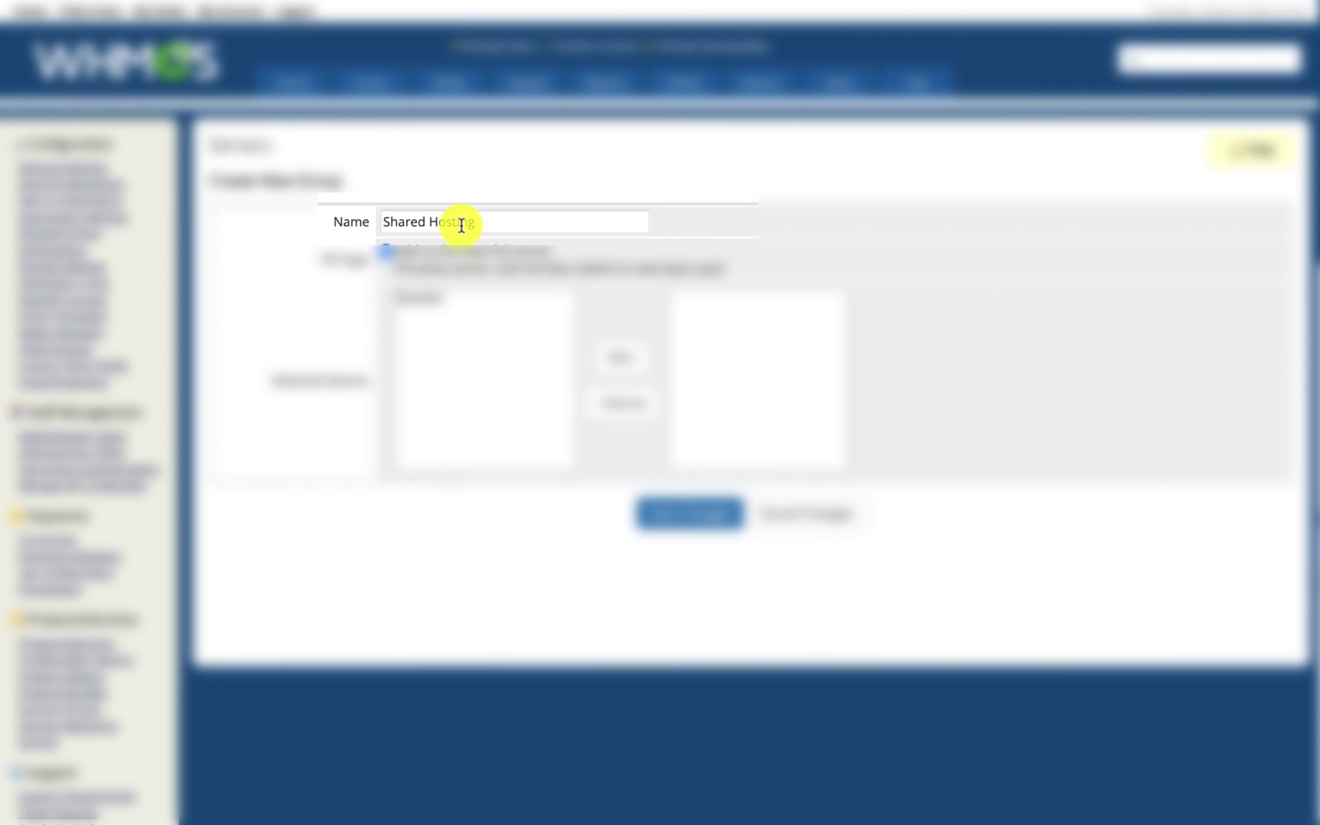
Add the Reseller server to the group's selected servers and save the group
{"action": "left_click", "coordinate": [417, 296]}
{"action": "left_click", "coordinate": [620, 356]}
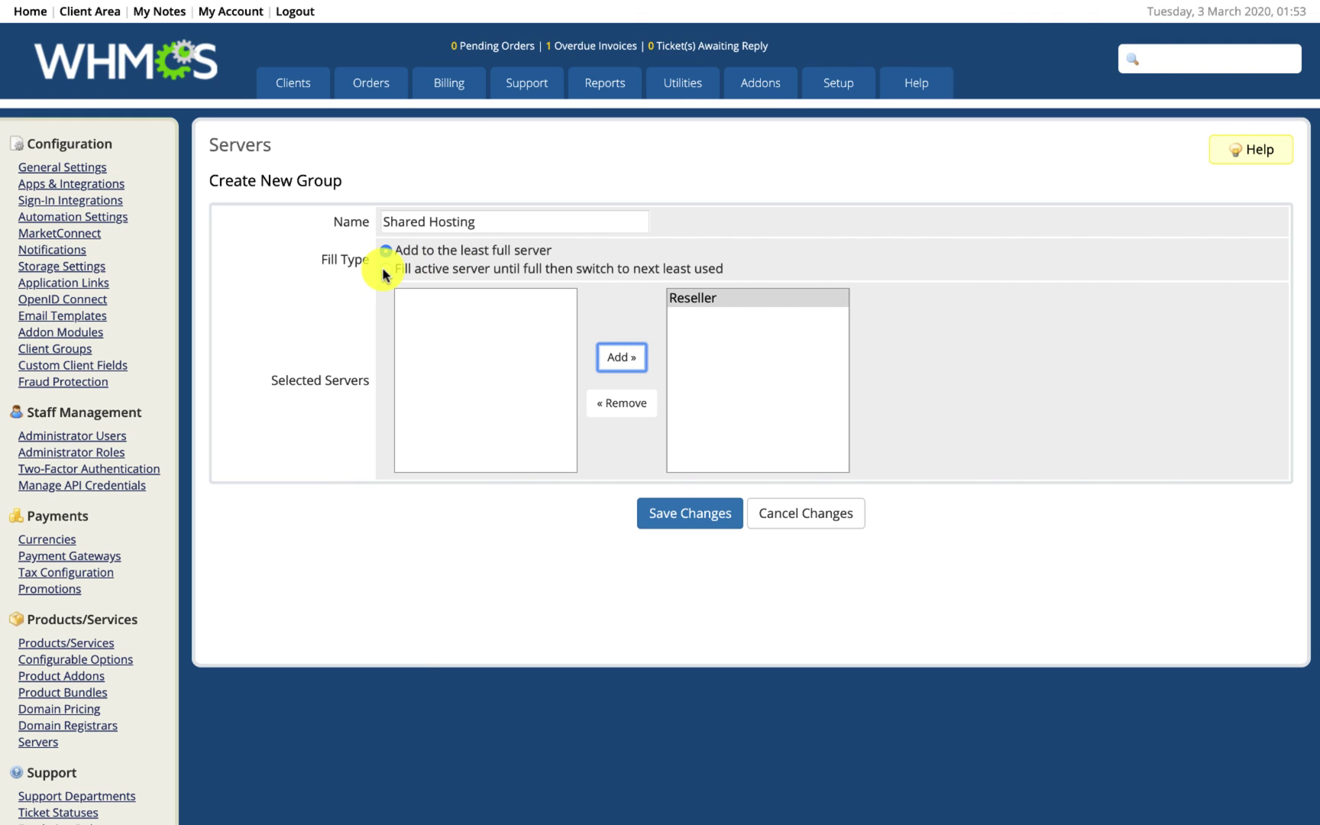
{"action": "left_click", "coordinate": [688, 517]}
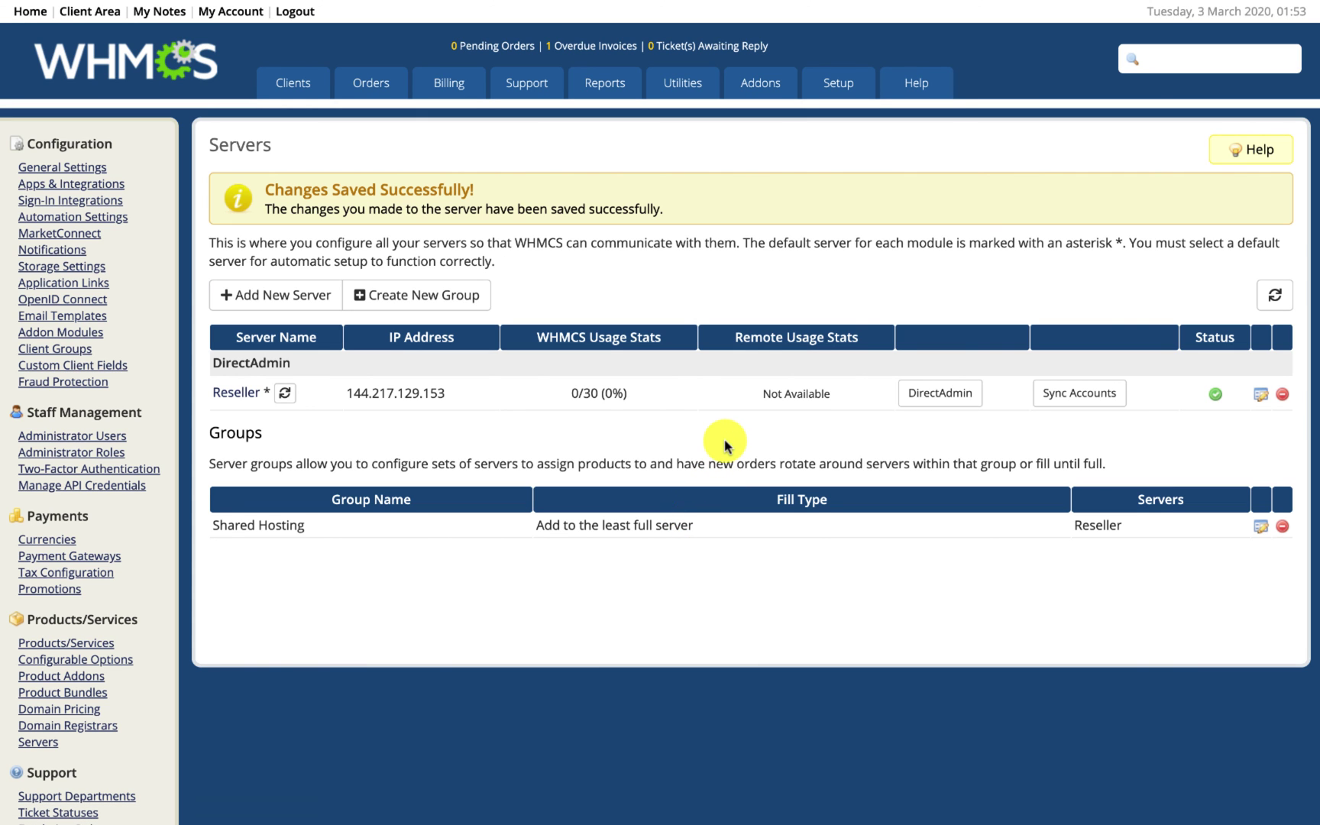